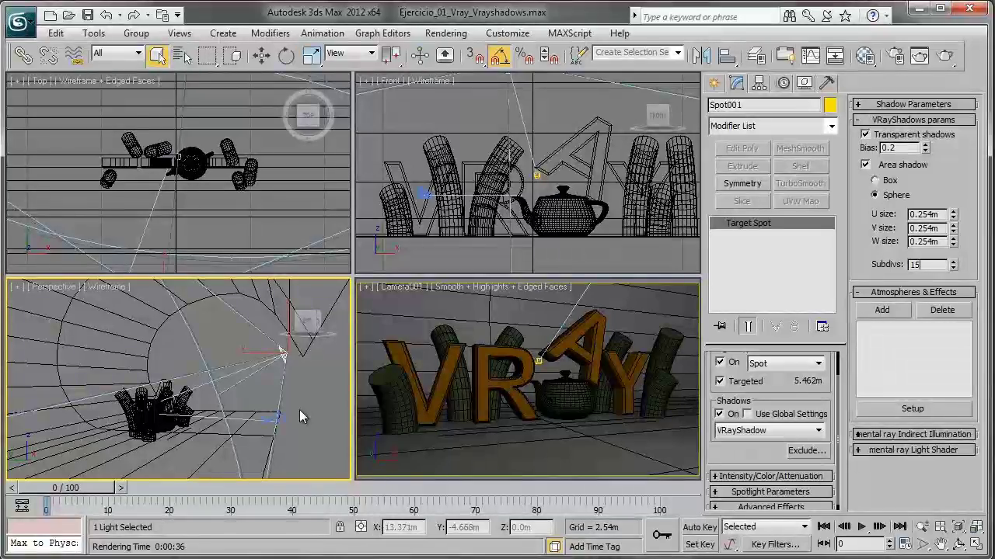
# Maximize the Camera001 viewport and open the Material Editor beside the scene.
pyautogui.rightClick(488, 382)
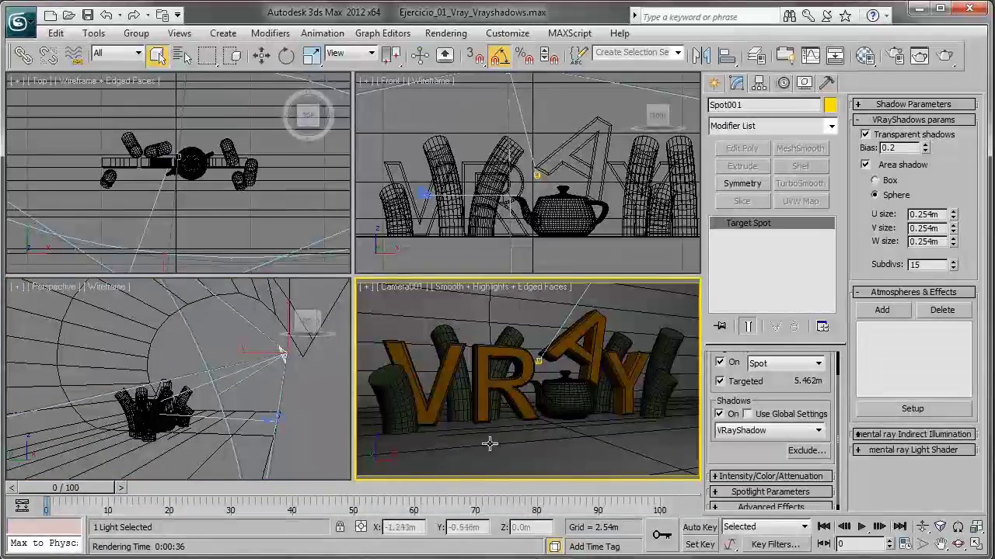
pyautogui.click(974, 544)
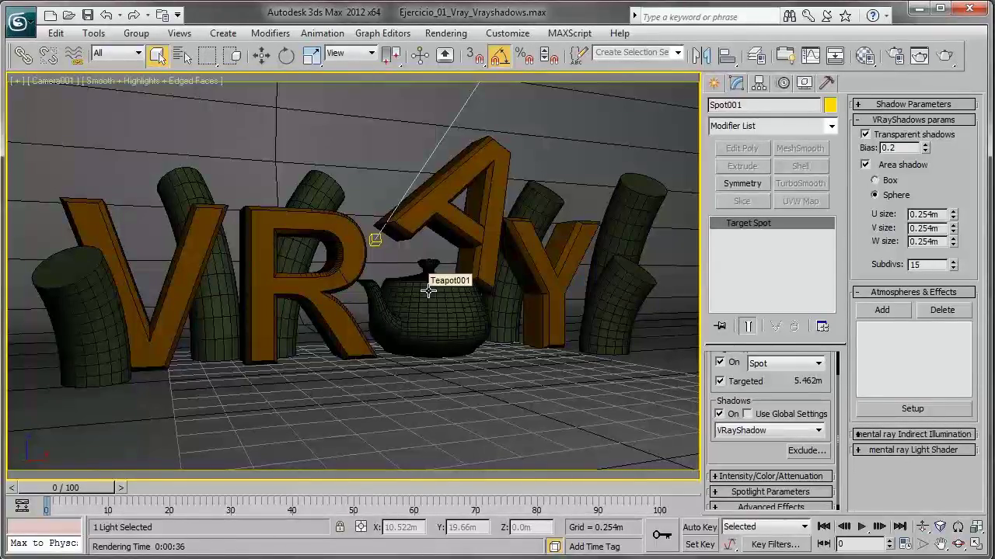
pyautogui.click(867, 59)
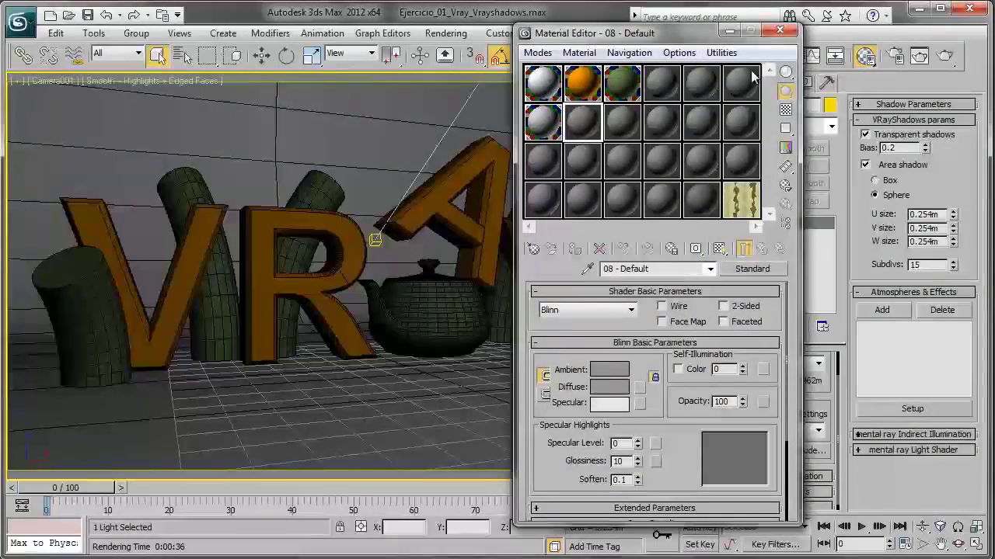
pyautogui.moveTo(679, 33); pyautogui.dragTo(765, 33)
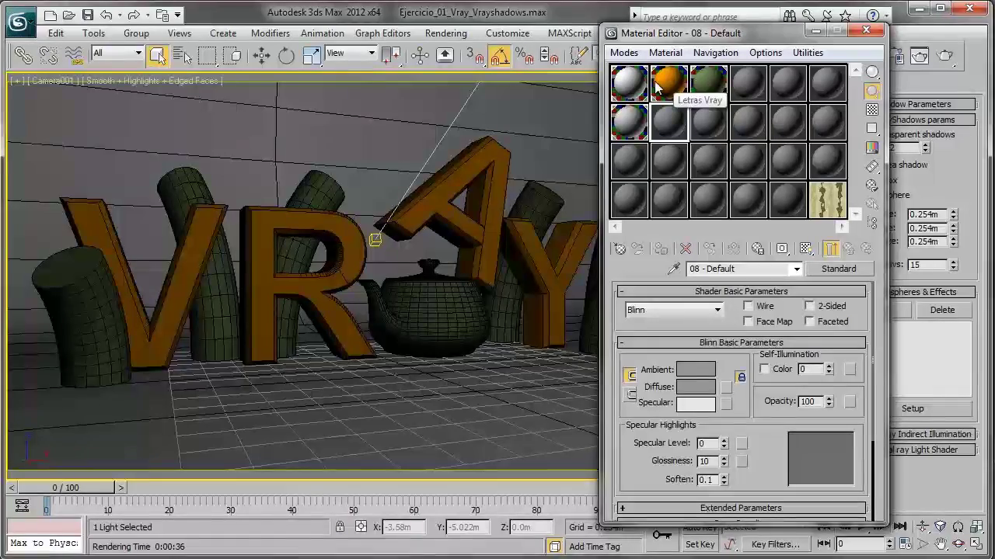
# Review the parameters of the Fondo Blanco, Letras Vray, Objetos secundarios and Material prueba materials.
pyautogui.click(628, 92)
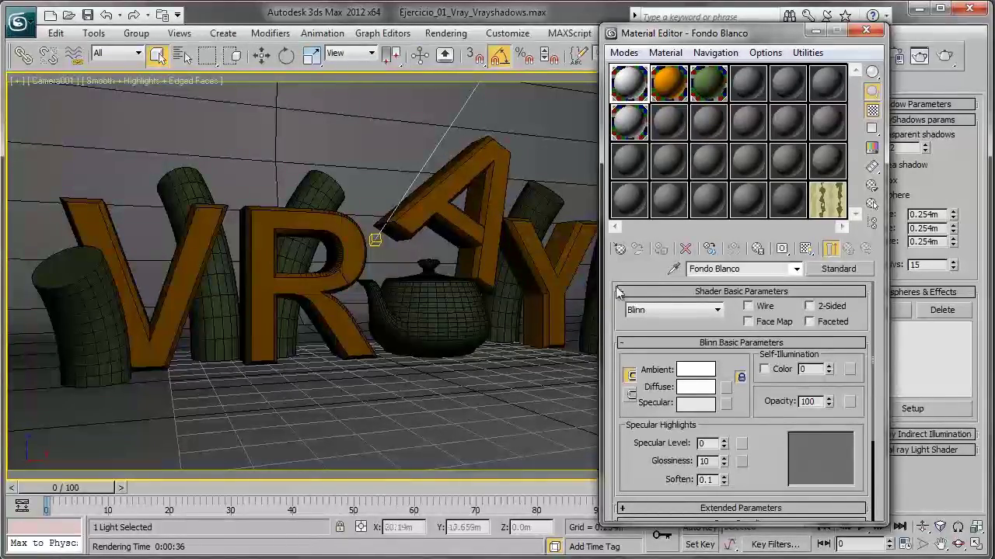
pyautogui.click(671, 96)
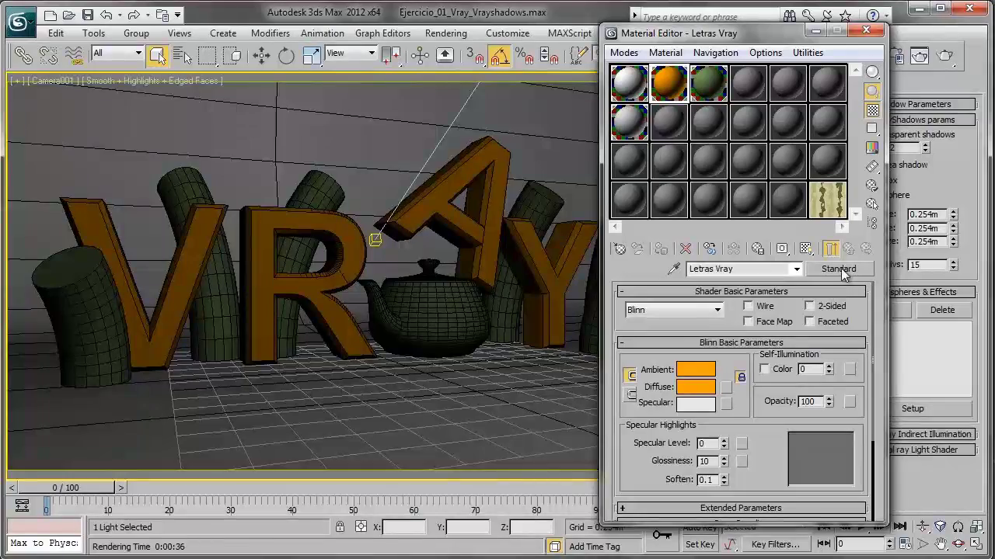
pyautogui.click(708, 81)
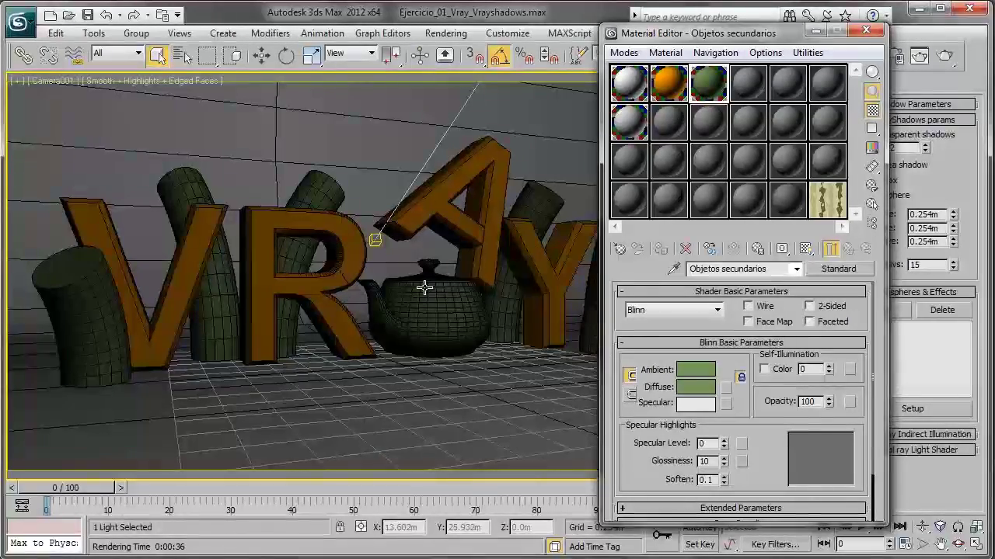
pyautogui.click(644, 136)
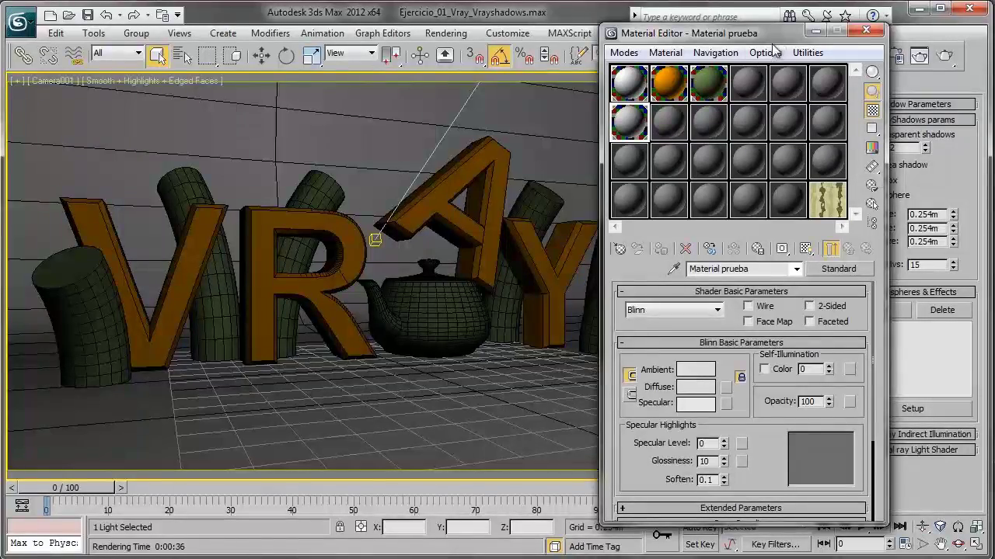
# Try the Material prueba override in the V-Ray Global switches, turn it off again and put the render settings away.
pyautogui.moveTo(774, 41); pyautogui.dragTo(725, 43)
pyautogui.click(865, 56)
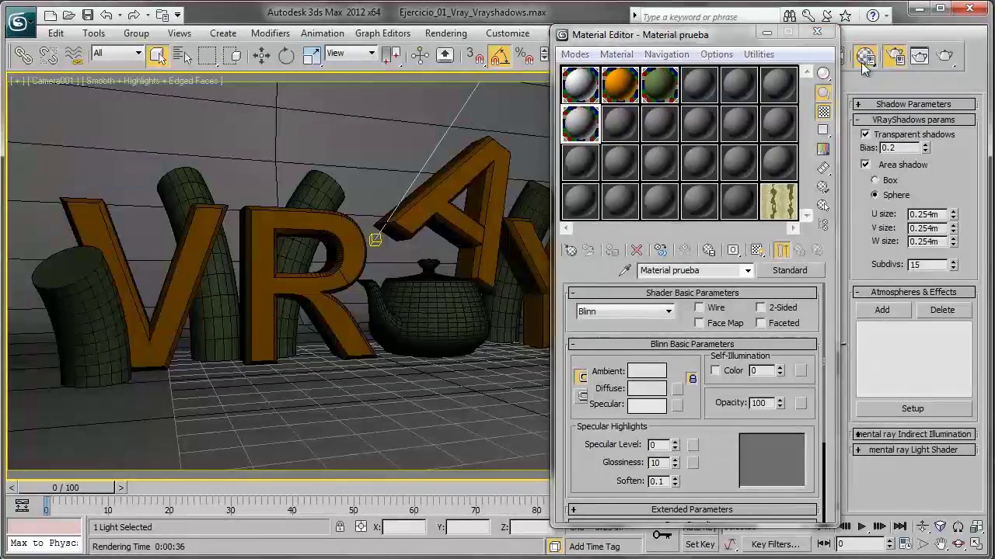
pyautogui.moveTo(768, 45); pyautogui.dragTo(409, 59)
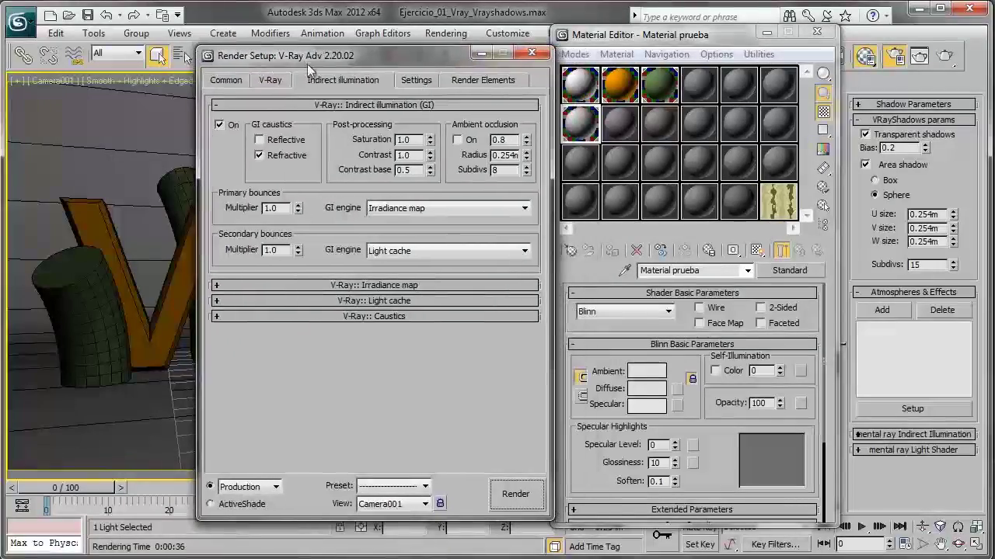
pyautogui.click(261, 80)
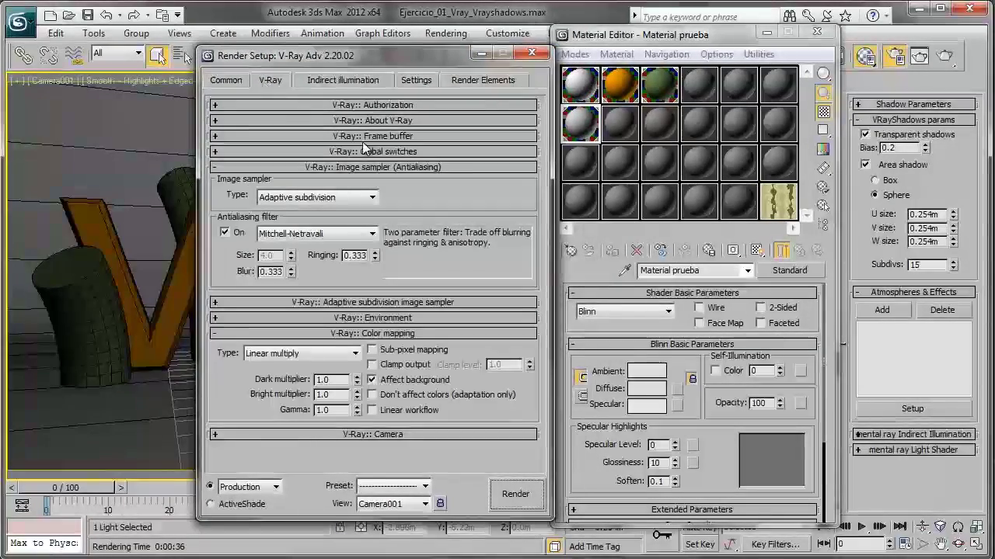
pyautogui.click(391, 152)
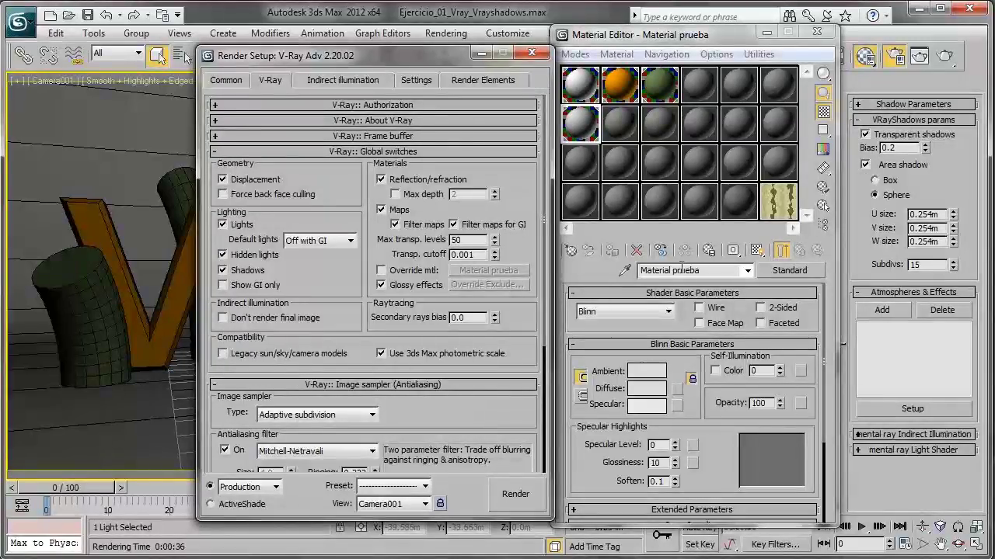
pyautogui.click(380, 270)
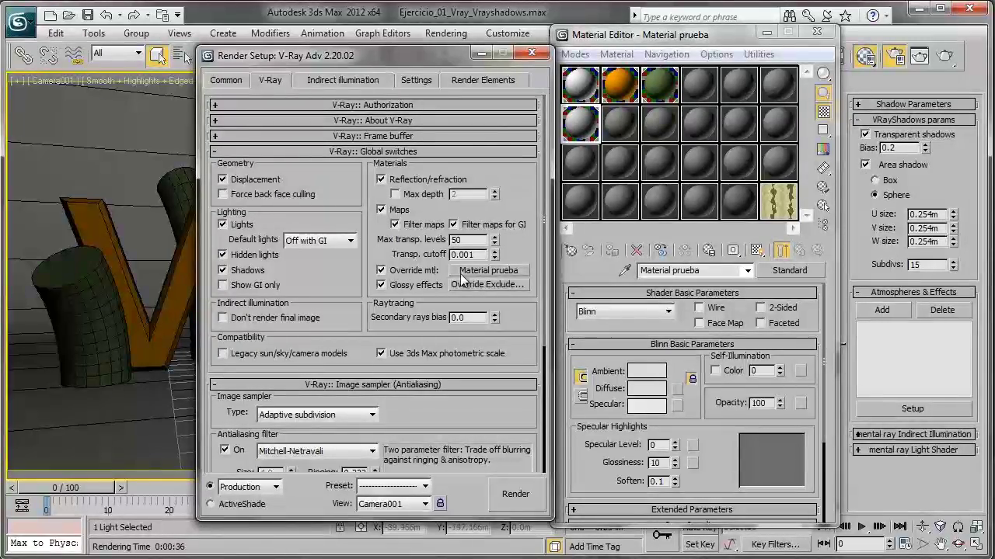
pyautogui.click(381, 270)
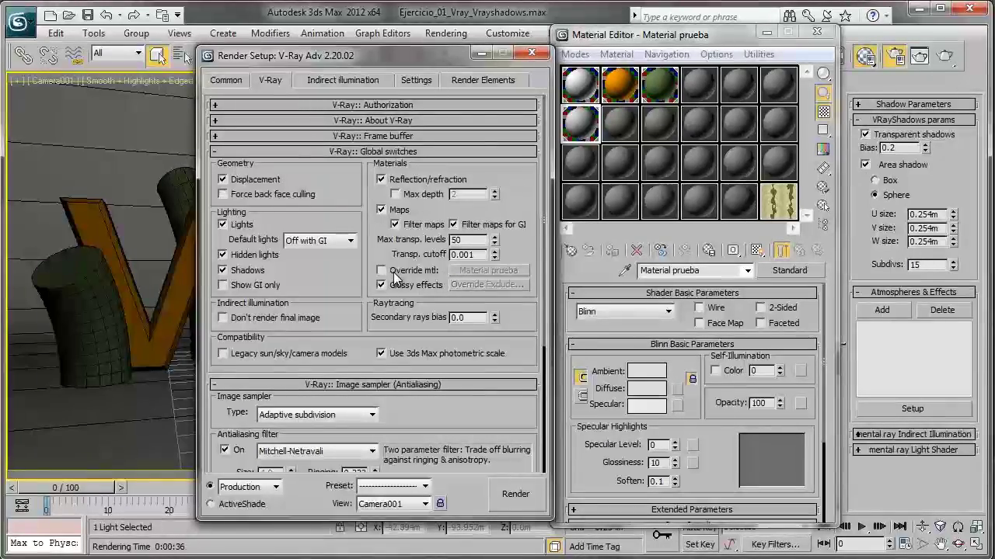
pyautogui.click(483, 54)
# Replace the patterned map in the last sample slot with the 18 - Default material.
pyautogui.moveTo(726, 38)
pyautogui.mouseDown()
pyautogui.moveTo(743, 38)
pyautogui.moveTo(708, 44)
pyautogui.mouseUp()
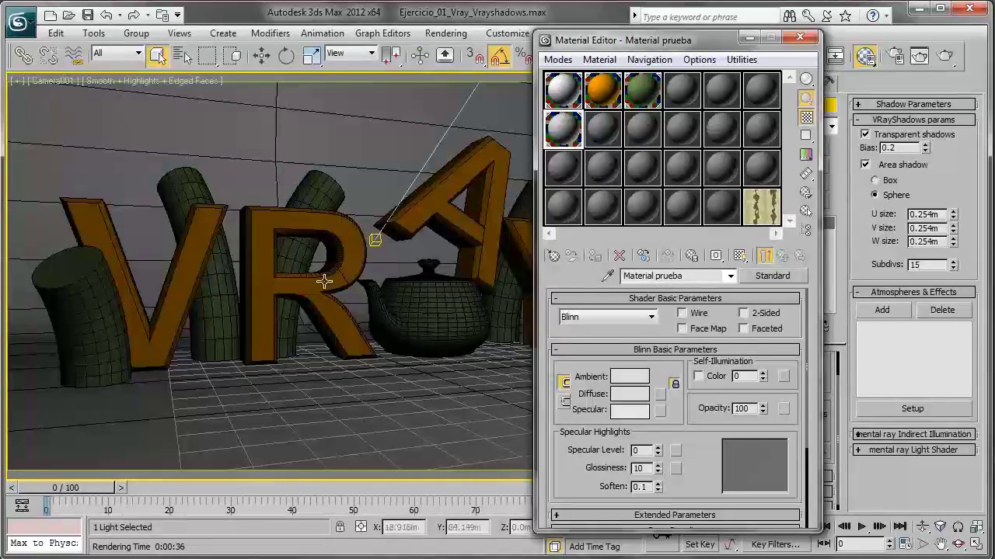
pyautogui.click(761, 206)
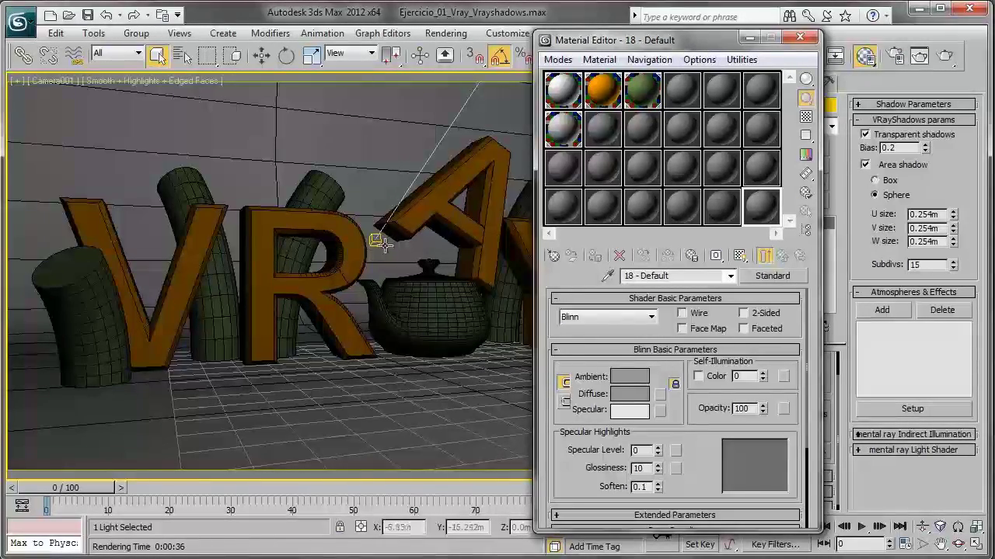
pyautogui.moveTo(698, 41); pyautogui.dragTo(729, 38)
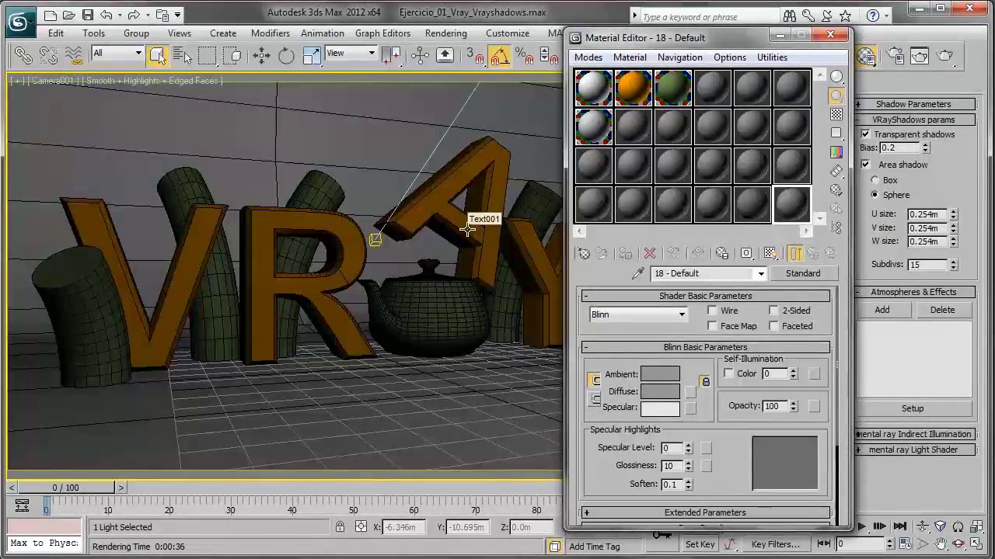
# Select the Letras Vray material and open the browser for choosing its material type.
pyautogui.click(635, 94)
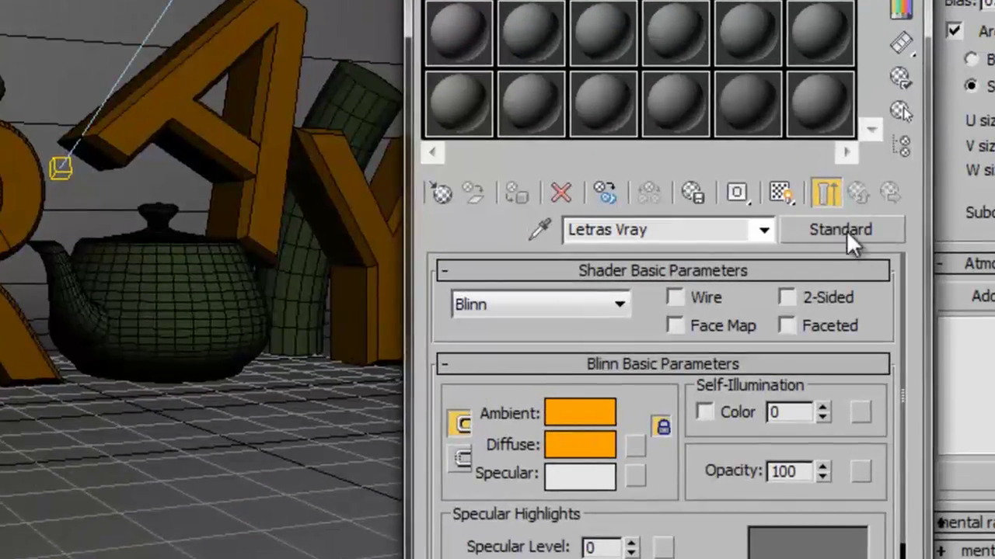
pyautogui.click(843, 227)
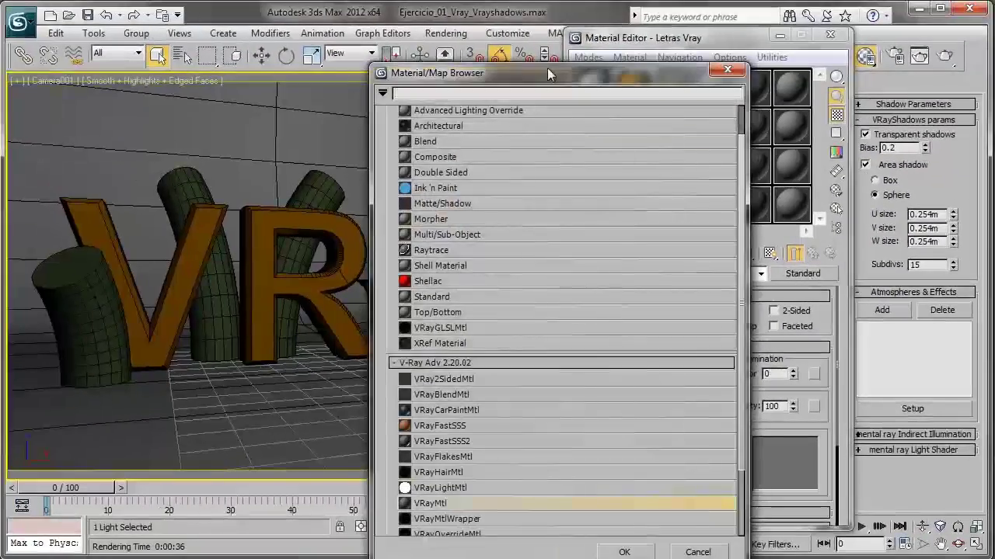
pyautogui.moveTo(547, 68); pyautogui.dragTo(487, 31)
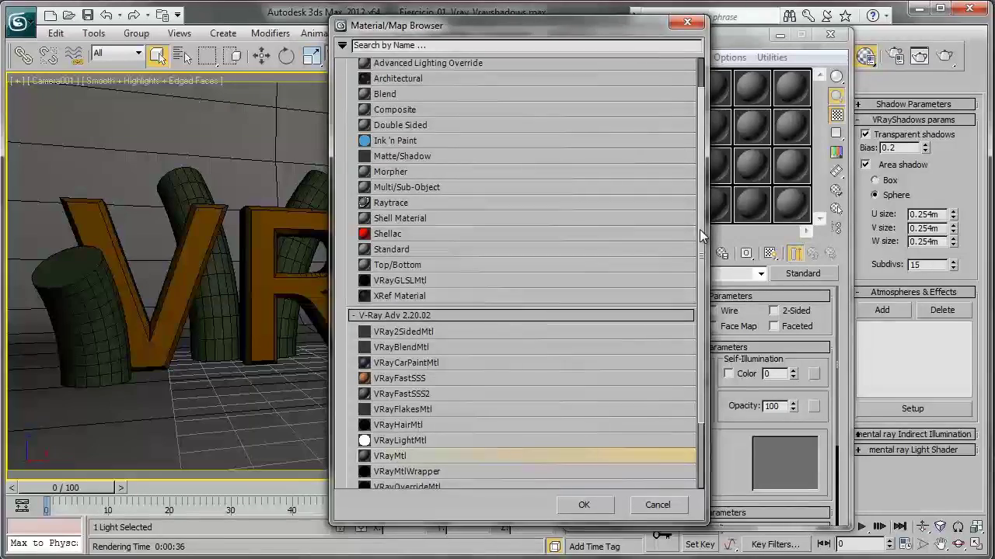
pyautogui.moveTo(699, 230); pyautogui.dragTo(697, 173)
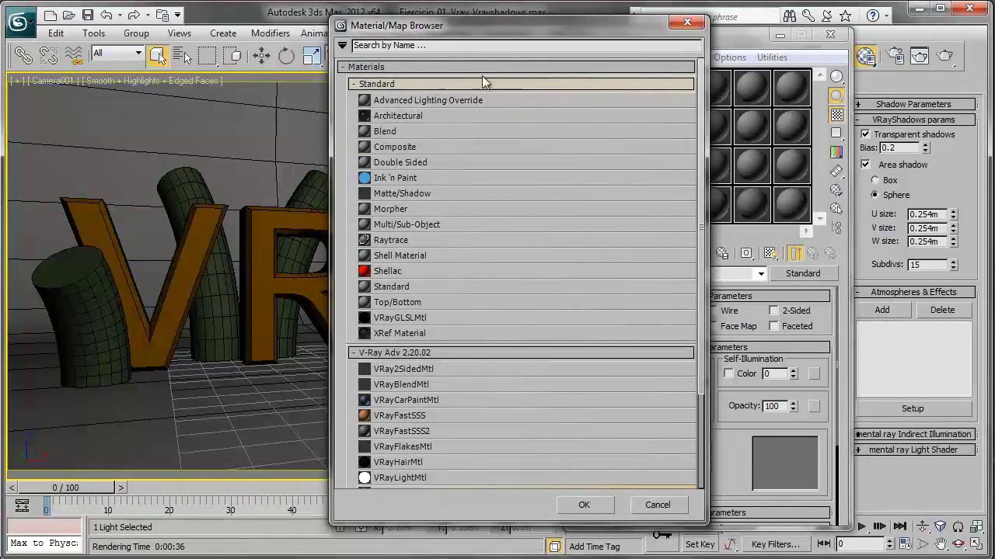
# Examine the Scene Materials and Sample Slots groups in the Material/Map Browser.
pyautogui.click(344, 67)
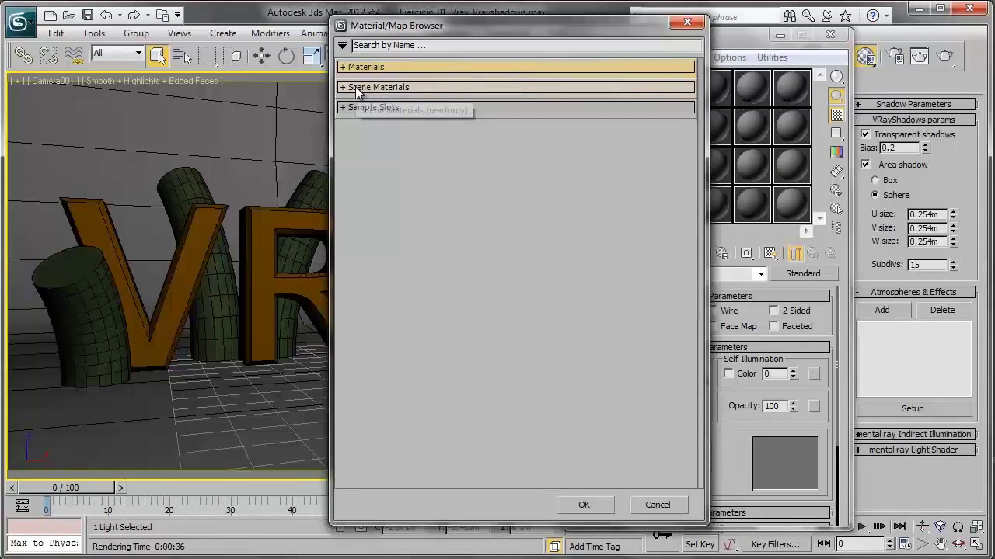
pyautogui.click(344, 91)
pyautogui.click(343, 88)
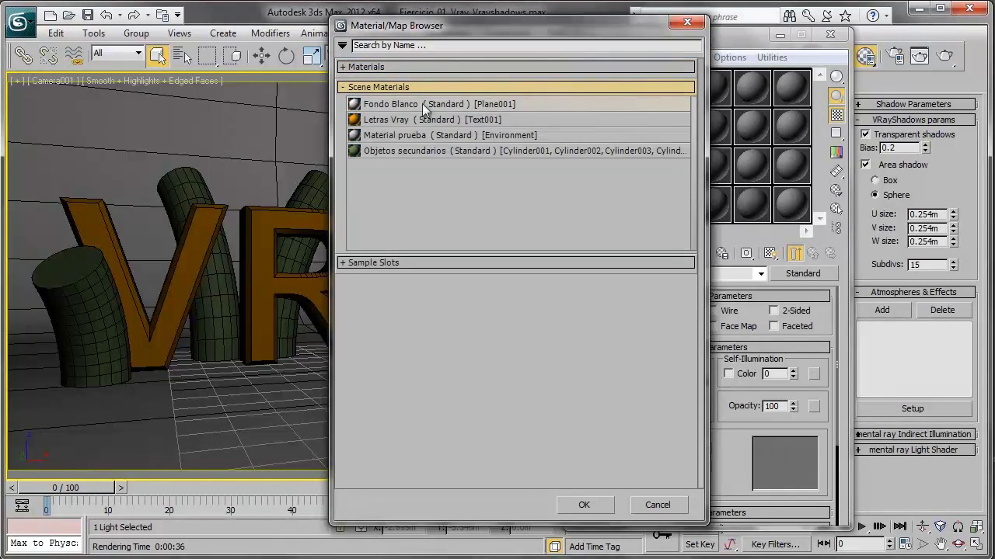
pyautogui.click(345, 87)
pyautogui.click(343, 107)
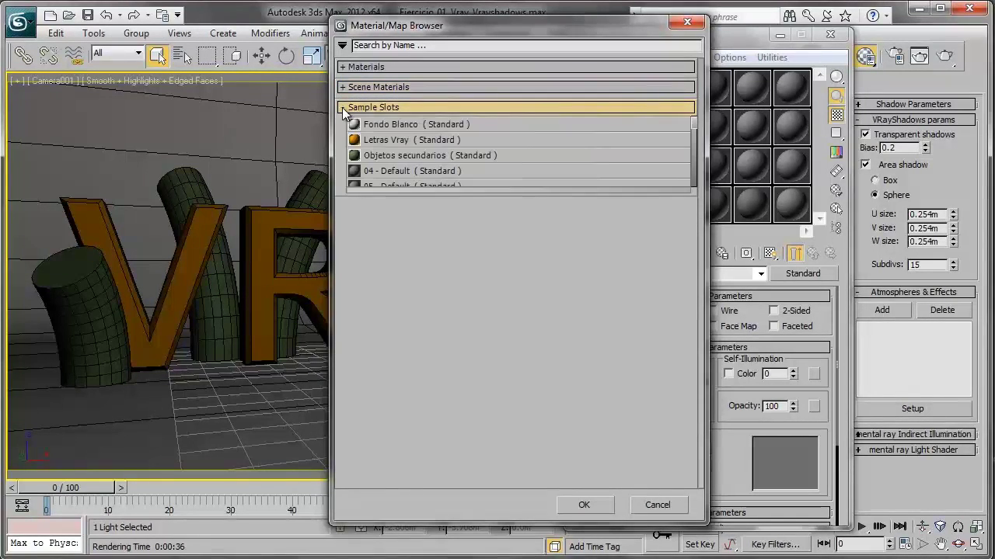
pyautogui.moveTo(461, 197); pyautogui.dragTo(464, 309)
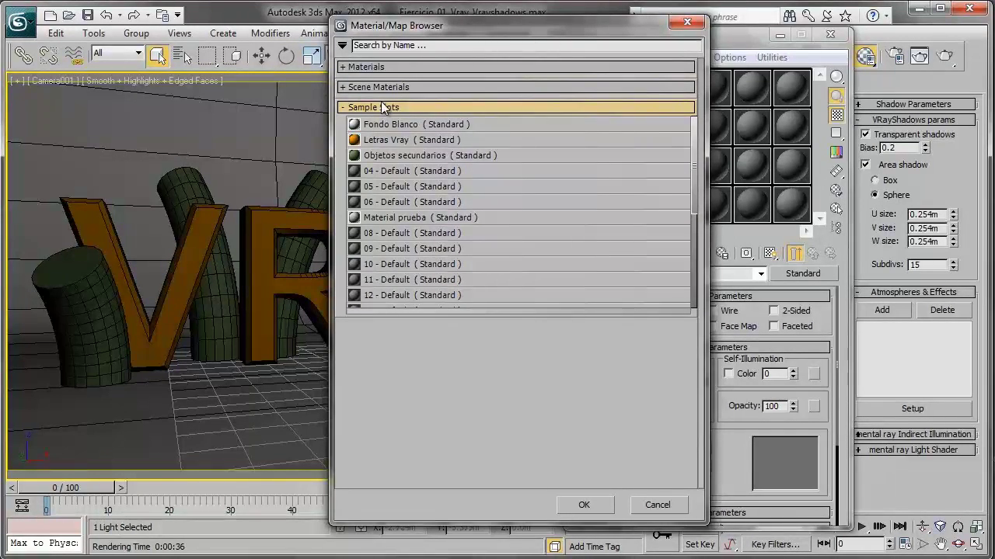
pyautogui.moveTo(556, 29); pyautogui.dragTo(401, 31)
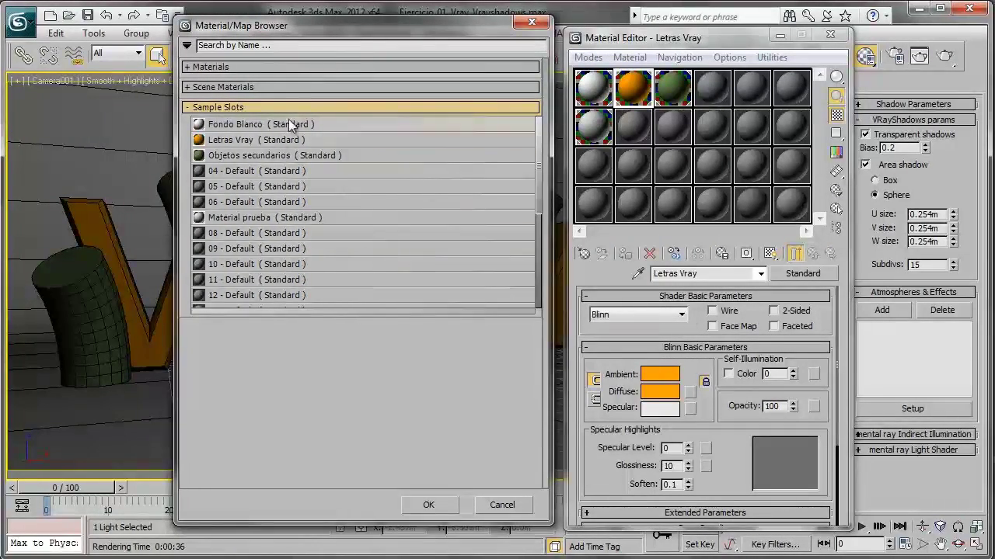
pyautogui.moveTo(365, 26); pyautogui.dragTo(491, 34)
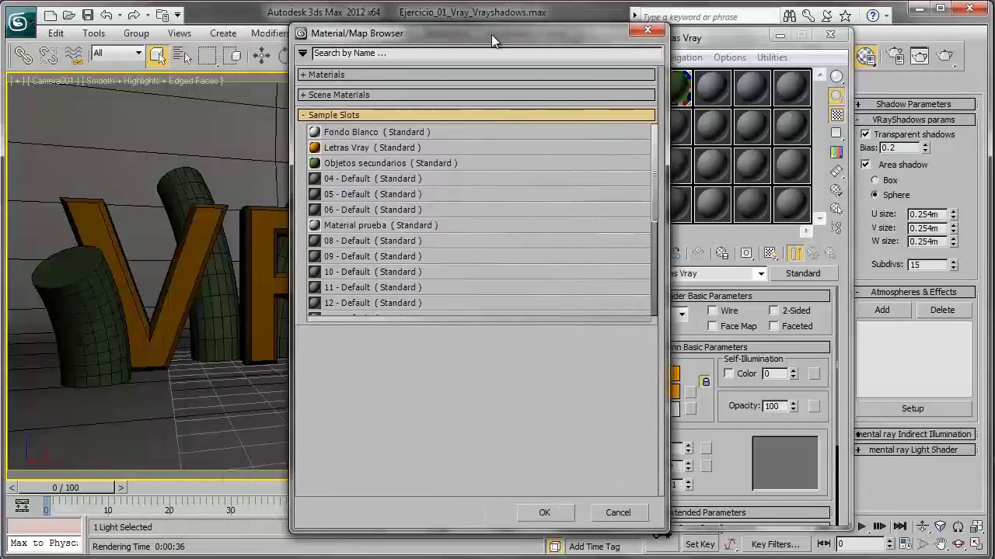
# Change the Letras Vray material type to VRayMtl from the V-Ray Adv 2.20.02 group.
pyautogui.click(306, 117)
pyautogui.click(305, 75)
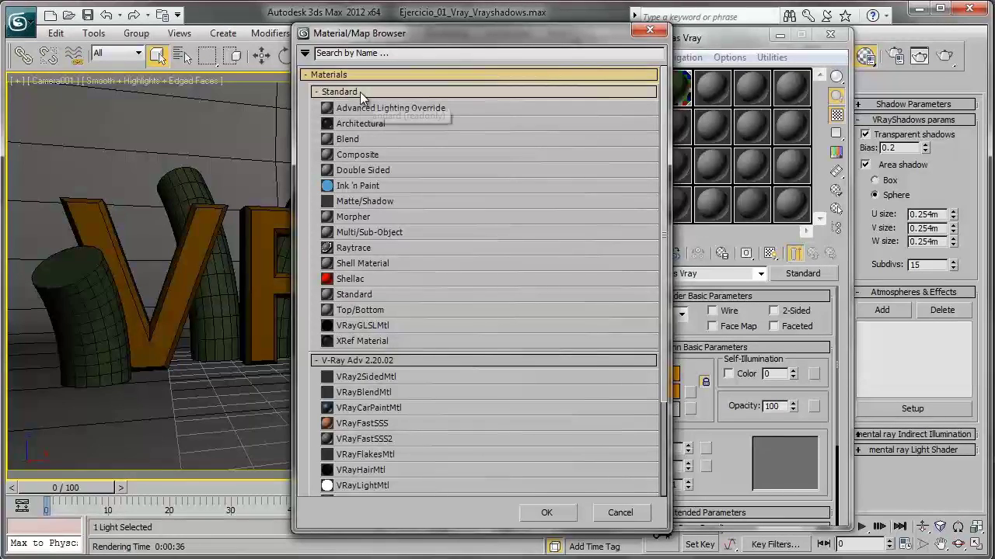
pyautogui.click(316, 91)
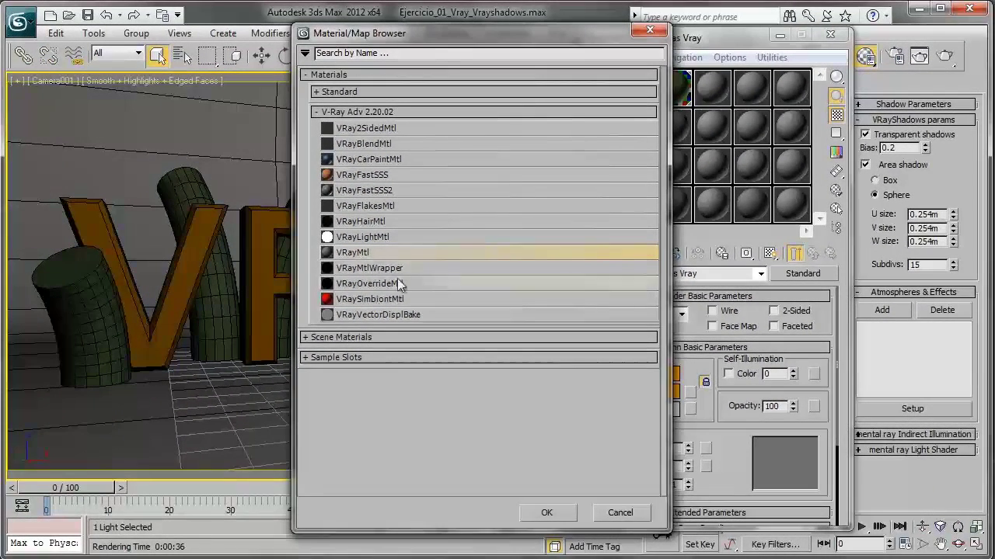
pyautogui.click(546, 516)
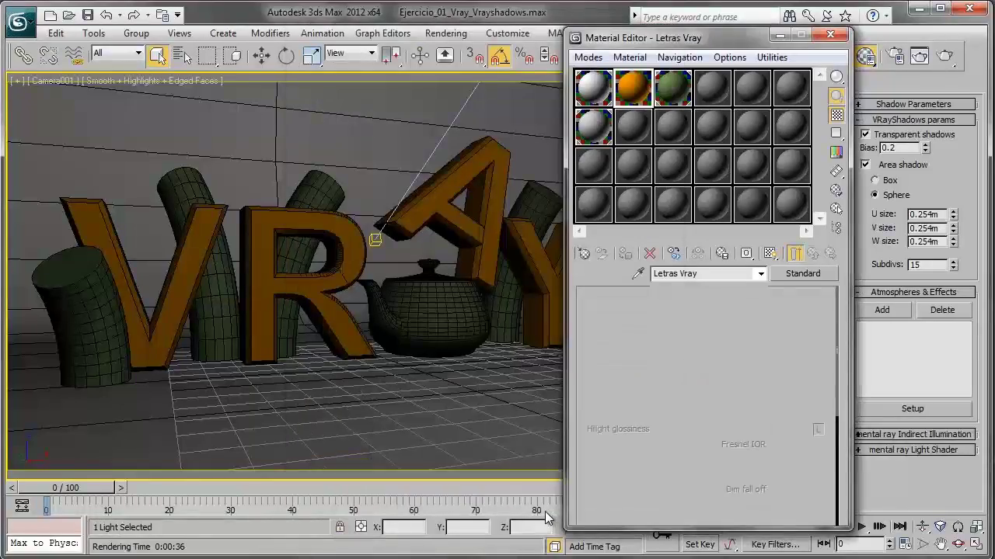
# Choose VRayMtl again for the Letras Vray material and look over its basic parameters.
pyautogui.click(796, 275)
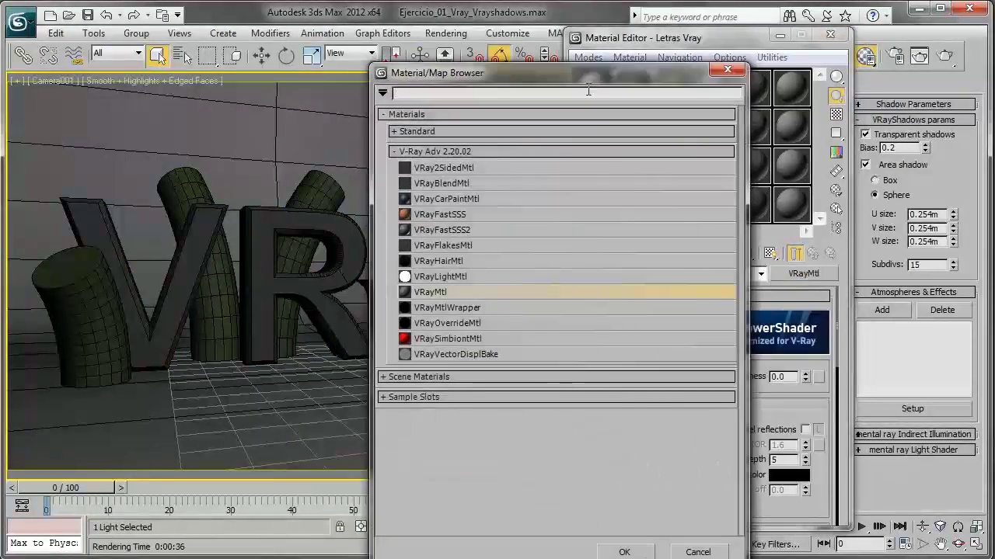
pyautogui.moveTo(582, 79); pyautogui.dragTo(446, 40)
pyautogui.doubleClick(296, 251)
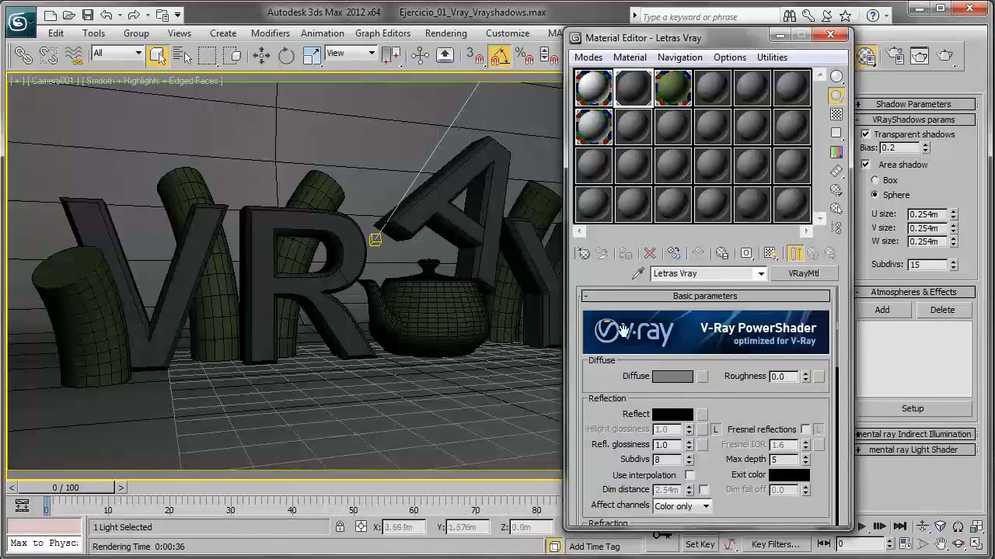
pyautogui.moveTo(754, 404)
pyautogui.mouseDown()
pyautogui.moveTo(753, 207)
pyautogui.moveTo(751, 419)
pyautogui.mouseUp()
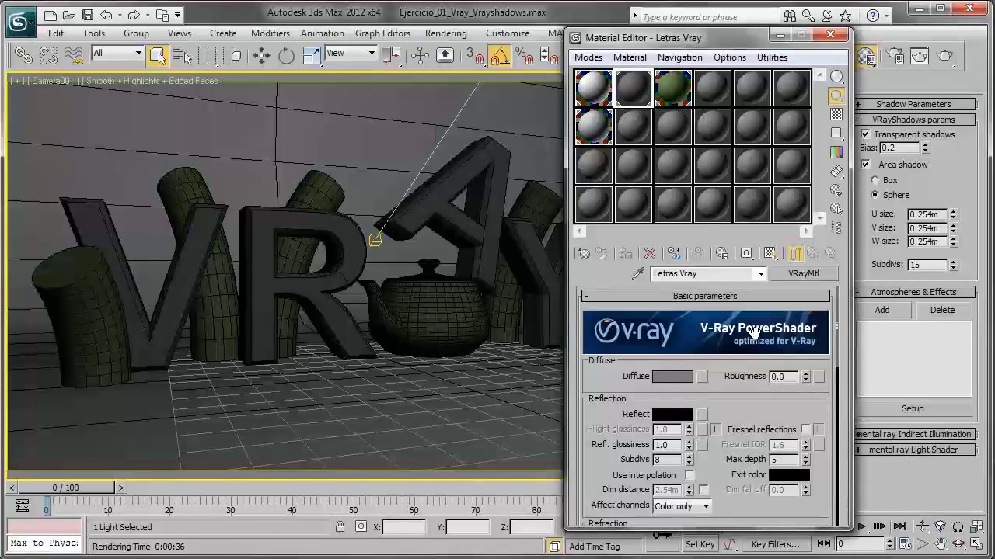
# Copy the green ambient color of the Objetos secundarios material and paste it into the Letras Vray diffuse color.
pyautogui.click(684, 92)
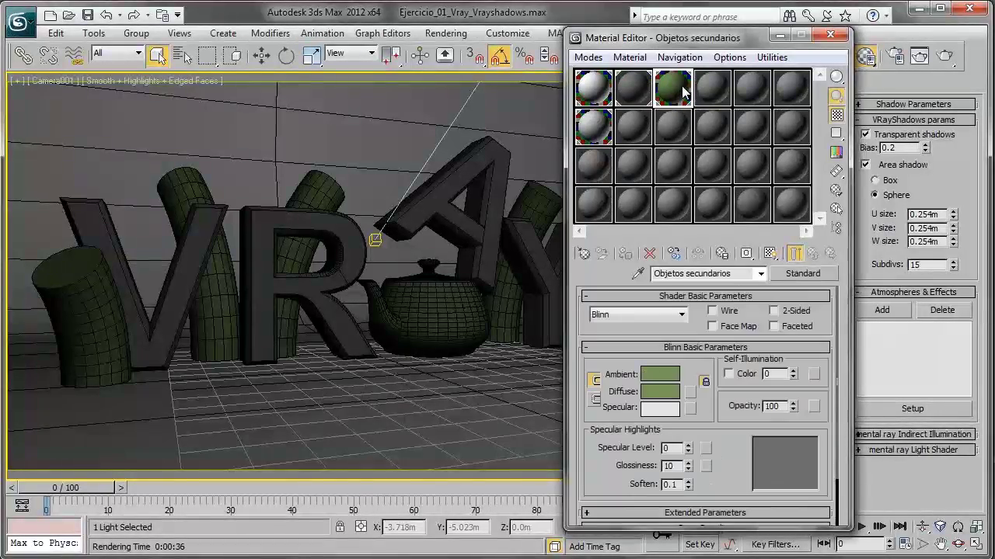
pyautogui.rightClick(659, 378)
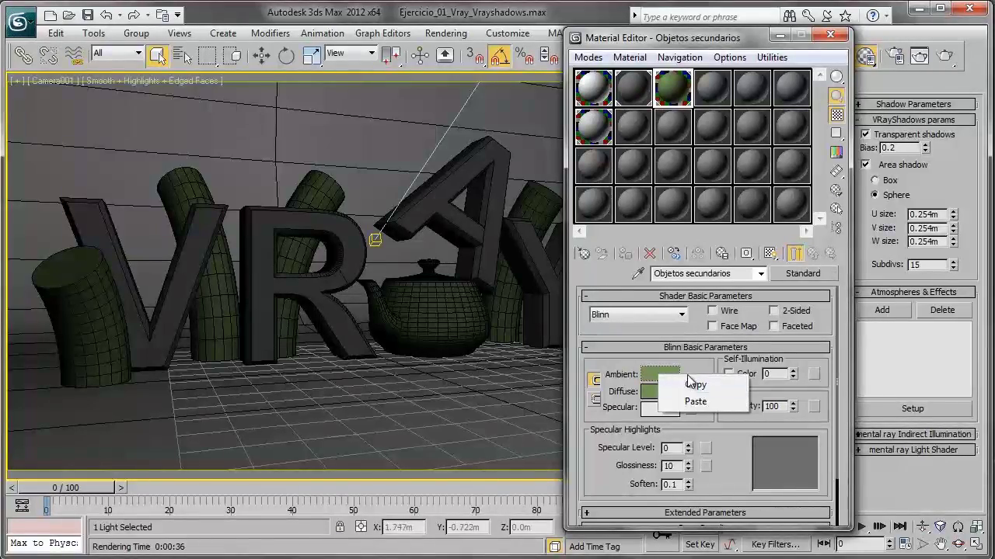
pyautogui.click(693, 385)
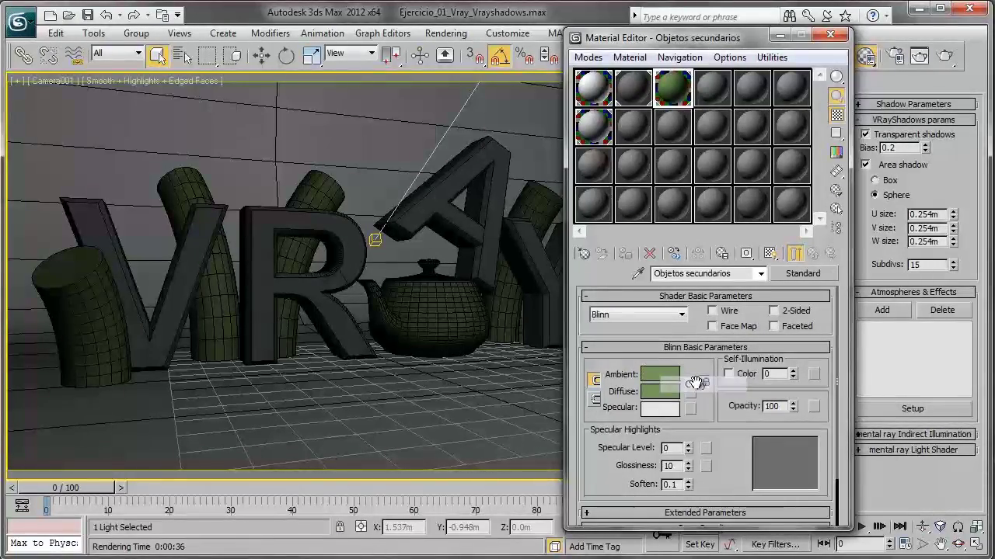
pyautogui.click(631, 87)
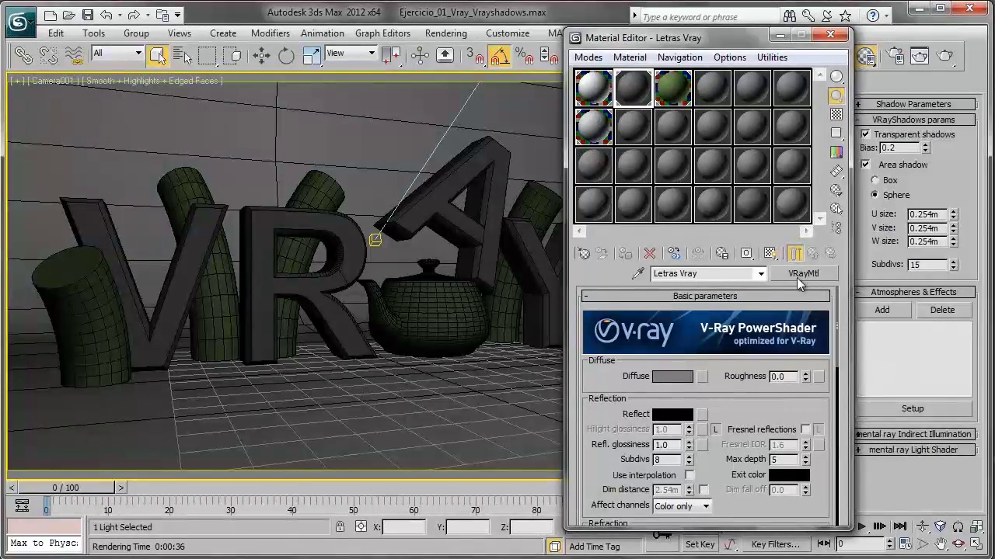
pyautogui.rightClick(675, 378)
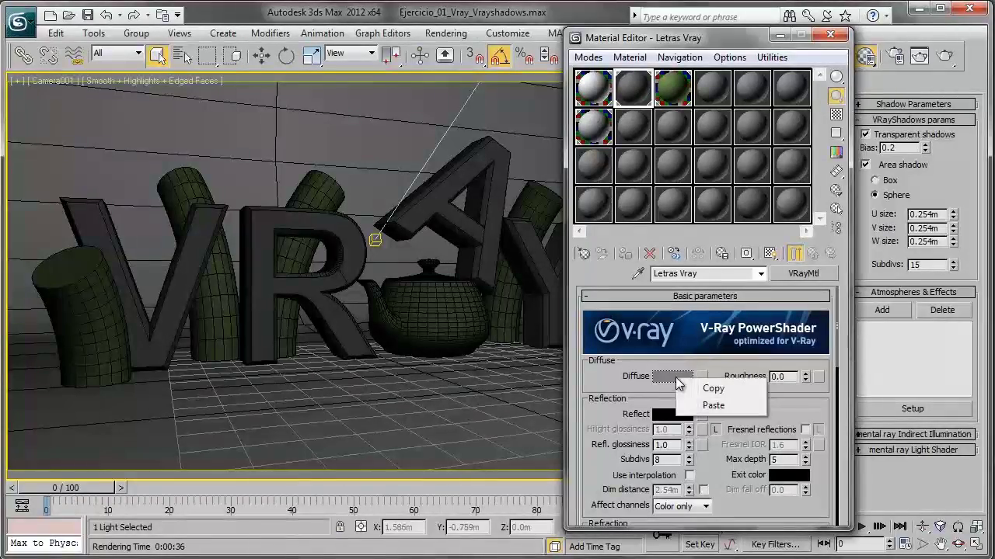
pyautogui.click(709, 406)
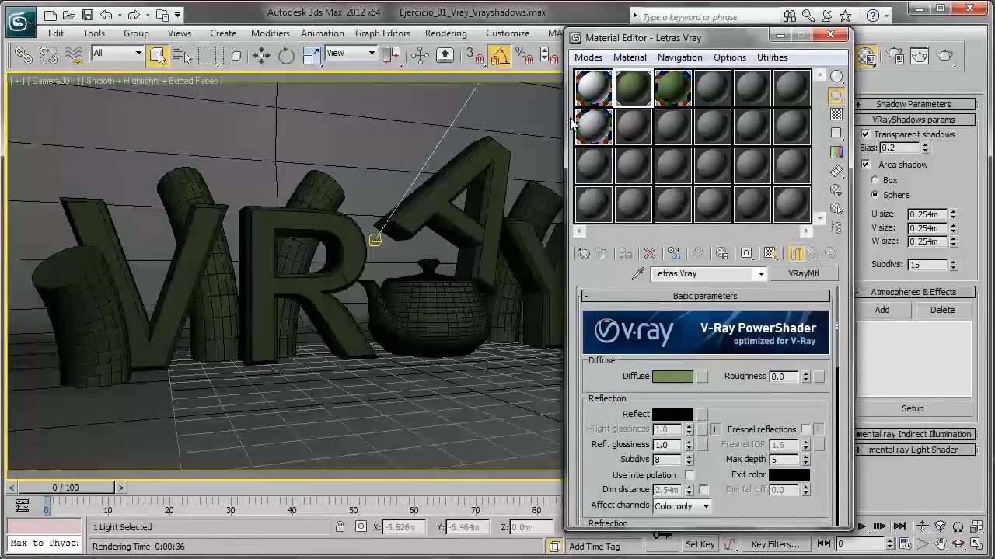
# Compare enlarged sample previews of the Letras Vray and Objetos secundarios materials side by side and close both previews.
pyautogui.doubleClick(633, 90)
pyautogui.doubleClick(673, 92)
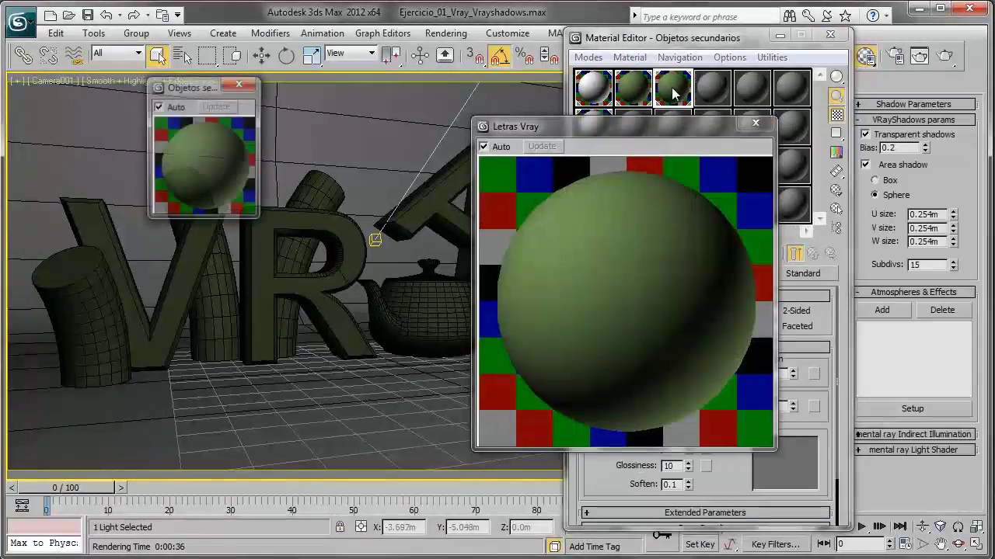
pyautogui.moveTo(256, 223); pyautogui.dragTo(448, 407)
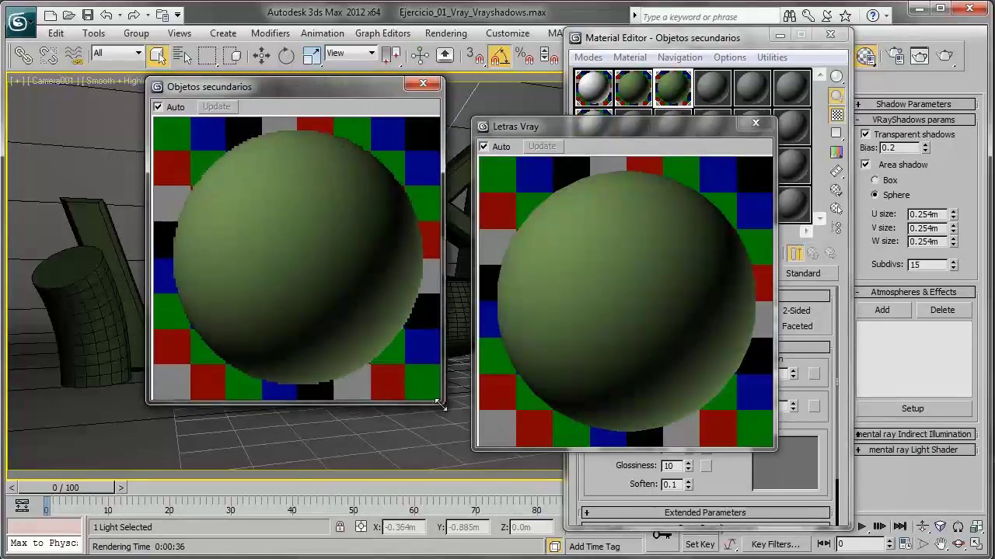
pyautogui.click(435, 85)
pyautogui.click(755, 122)
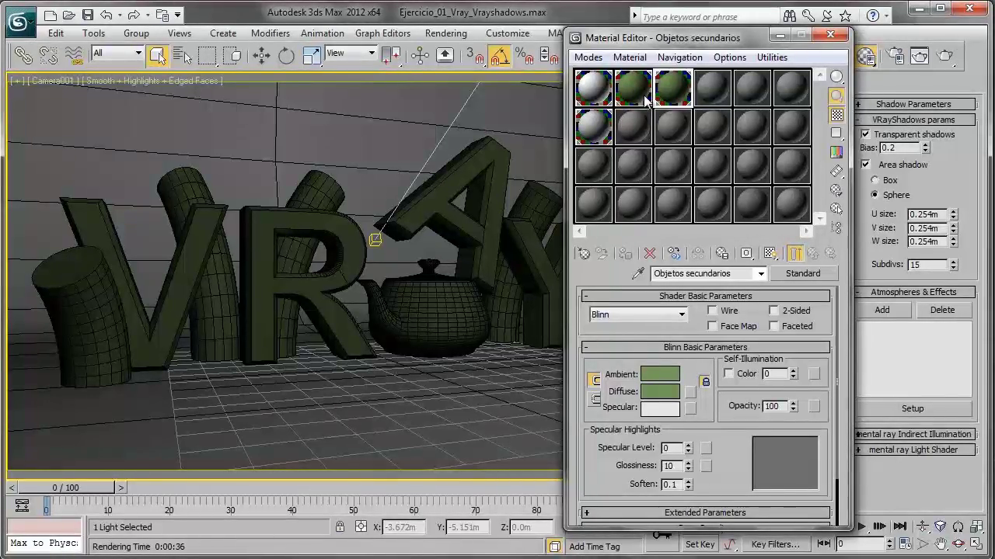
# Set the Letras Vray diffuse color to bright blue, with red 0, green 72 and blue 255.
pyautogui.click(645, 99)
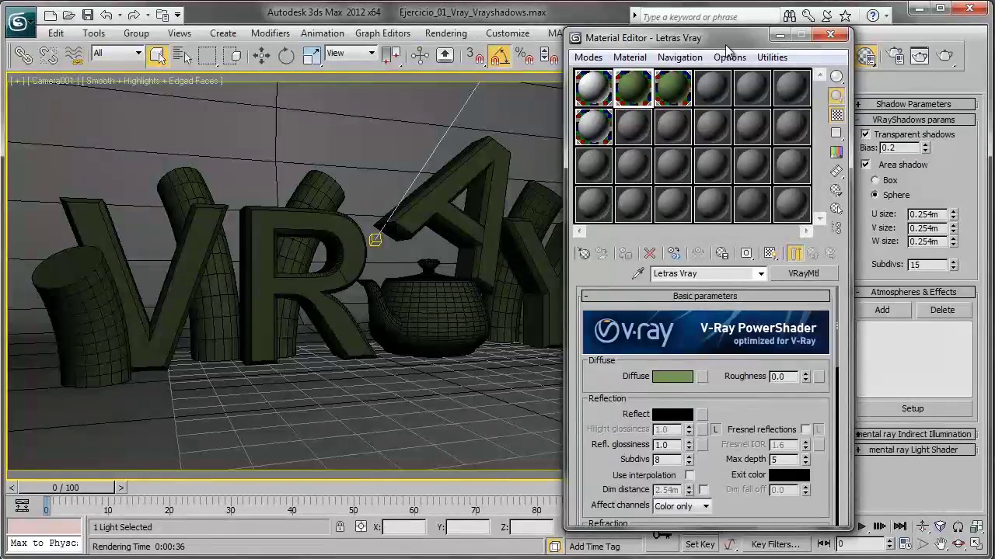
pyautogui.moveTo(730, 42); pyautogui.dragTo(742, 36)
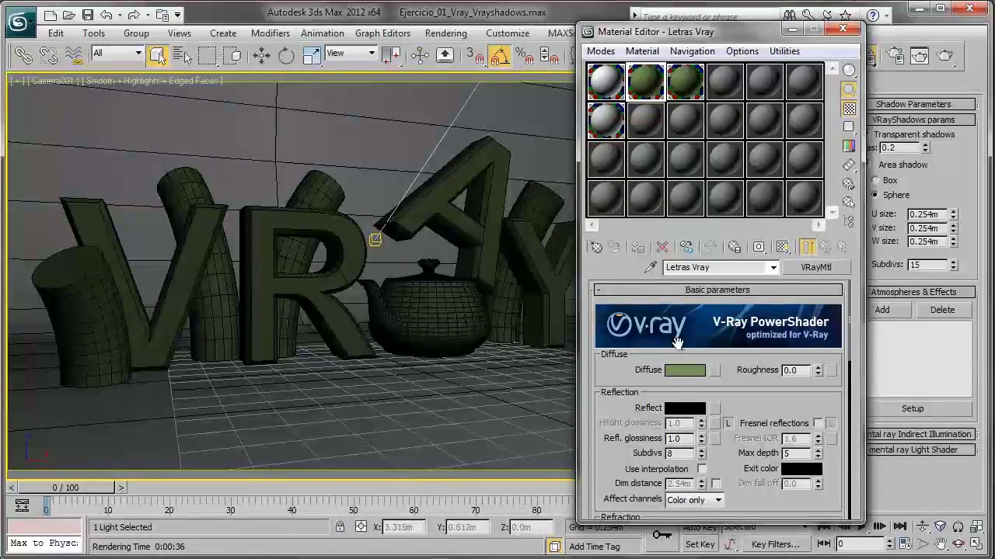
pyautogui.click(683, 370)
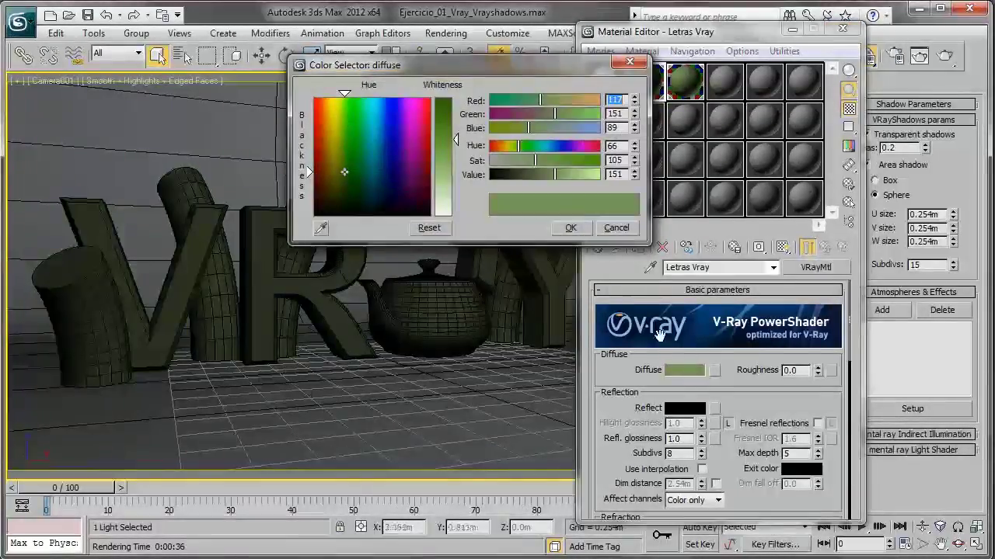
pyautogui.moveTo(353, 165)
pyautogui.mouseDown()
pyautogui.moveTo(378, 141)
pyautogui.moveTo(386, 97)
pyautogui.mouseUp()
pyautogui.moveTo(450, 137); pyautogui.dragTo(450, 99)
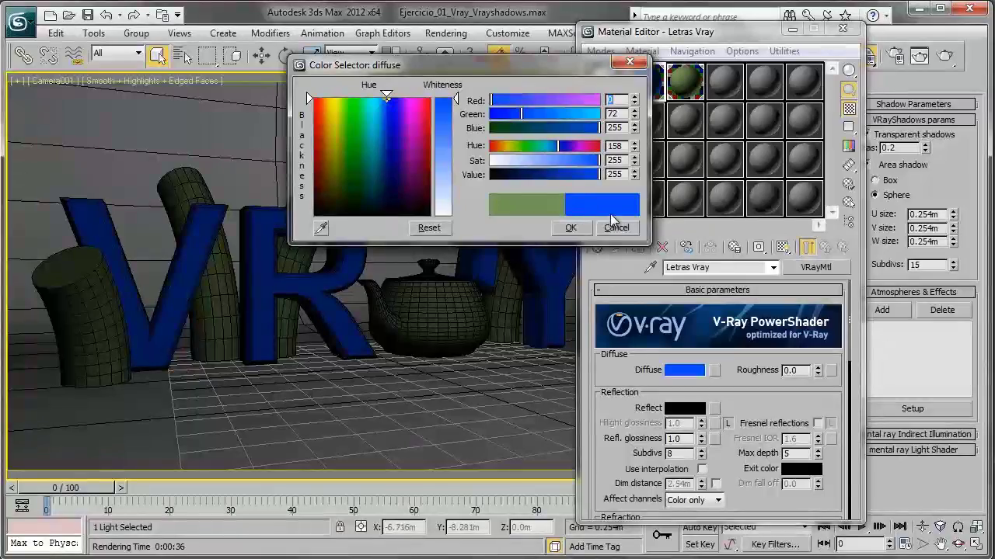
pyautogui.click(571, 228)
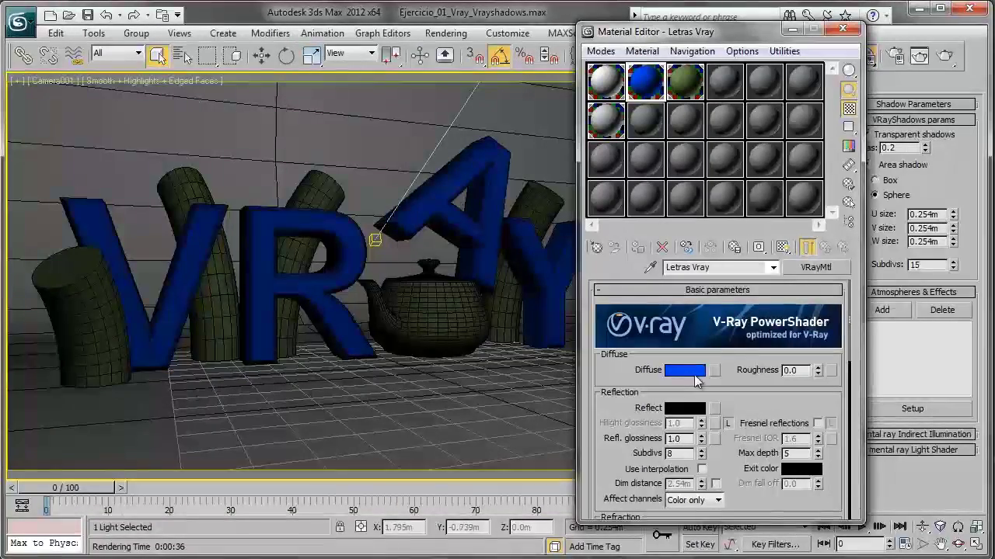
# Render the Camera001 view with the blue letters and fit the frame window on screen at 1:2 zoom.
pyautogui.click(935, 62)
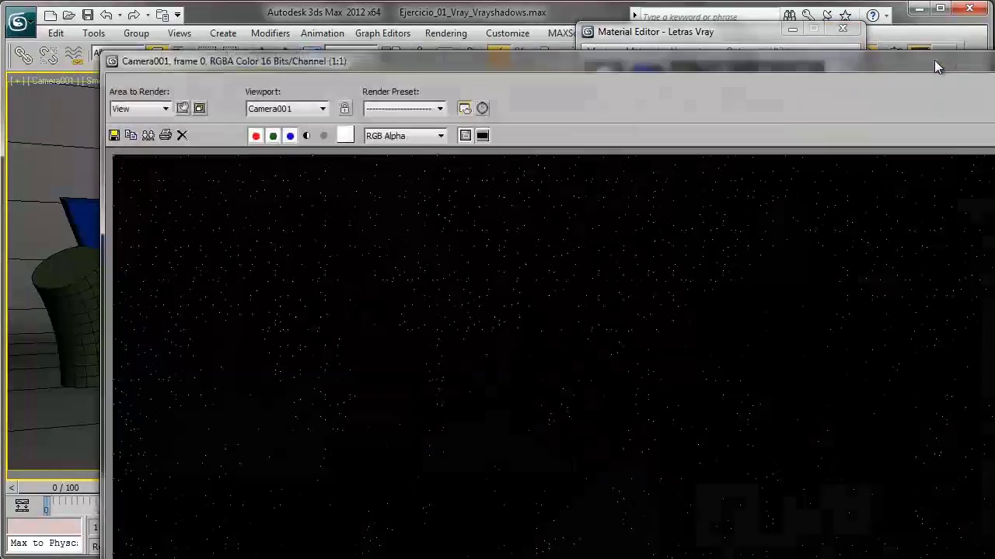
pyautogui.scroll(-1, 311, 260)
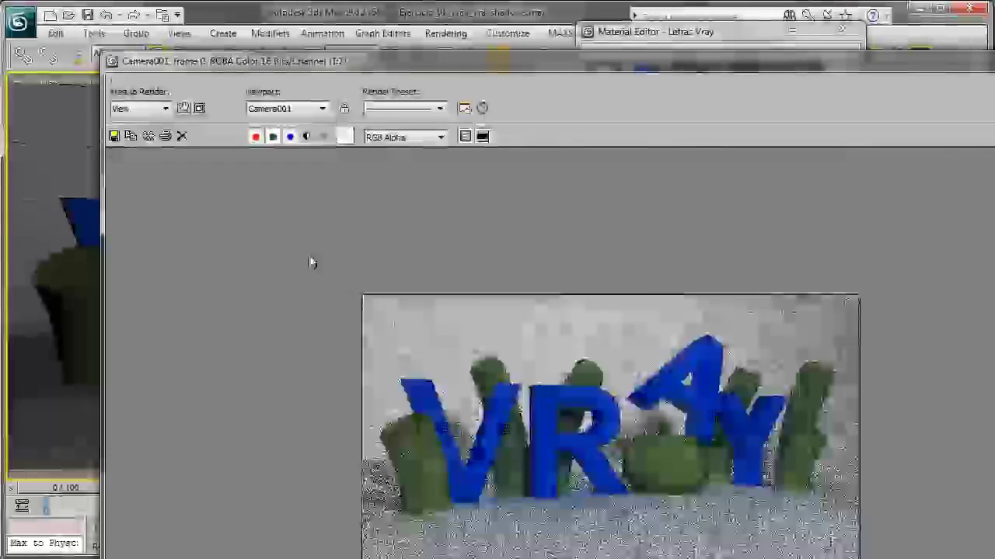
pyautogui.moveTo(101, 54); pyautogui.dragTo(126, 87)
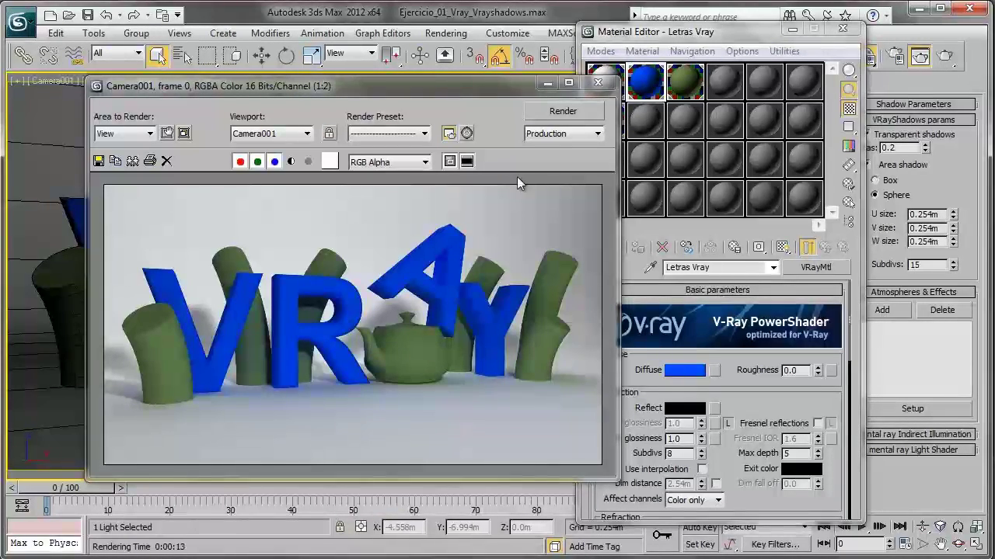
# Compare the rendered Camera001 frame with the viewport and the sample materials, and minimize the frame.
pyautogui.moveTo(448, 95)
pyautogui.mouseDown()
pyautogui.moveTo(564, 115)
pyautogui.moveTo(466, 99)
pyautogui.mouseUp()
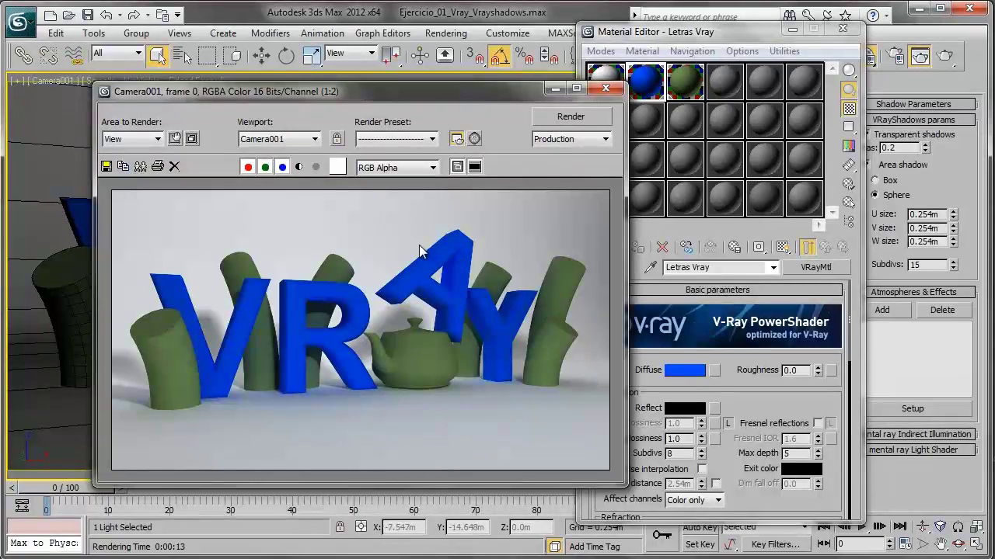
pyautogui.moveTo(485, 96); pyautogui.dragTo(468, 83)
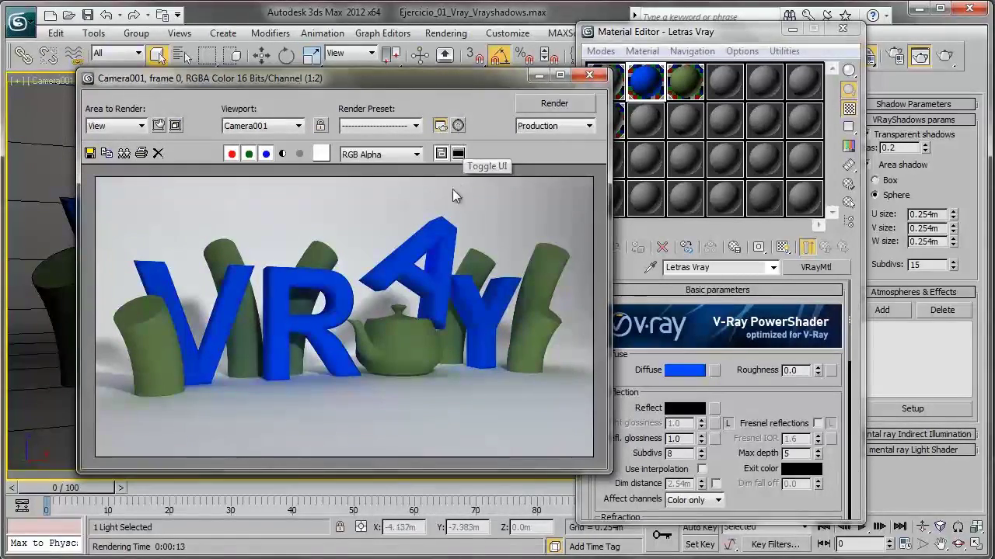
pyautogui.moveTo(471, 81); pyautogui.dragTo(718, 96)
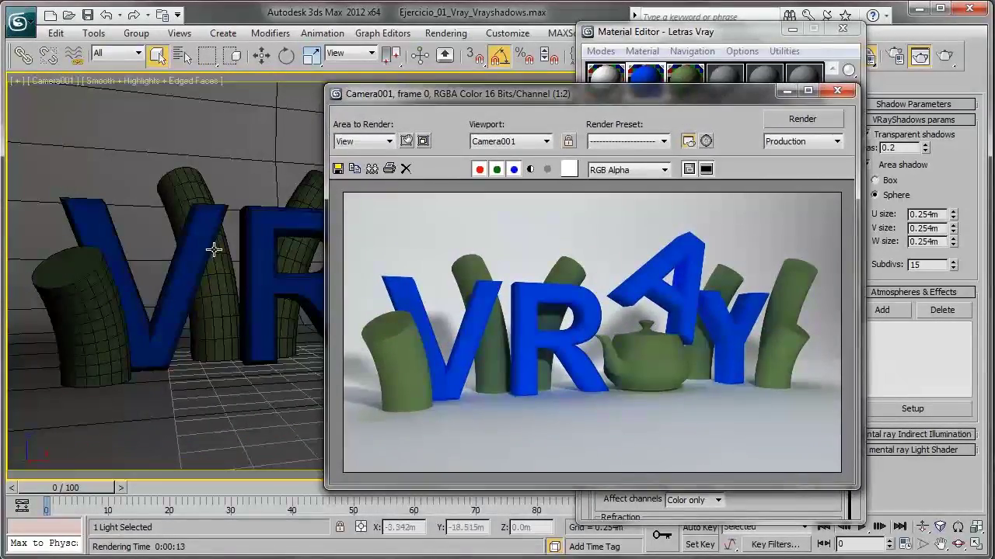
pyautogui.moveTo(577, 95); pyautogui.dragTo(332, 87)
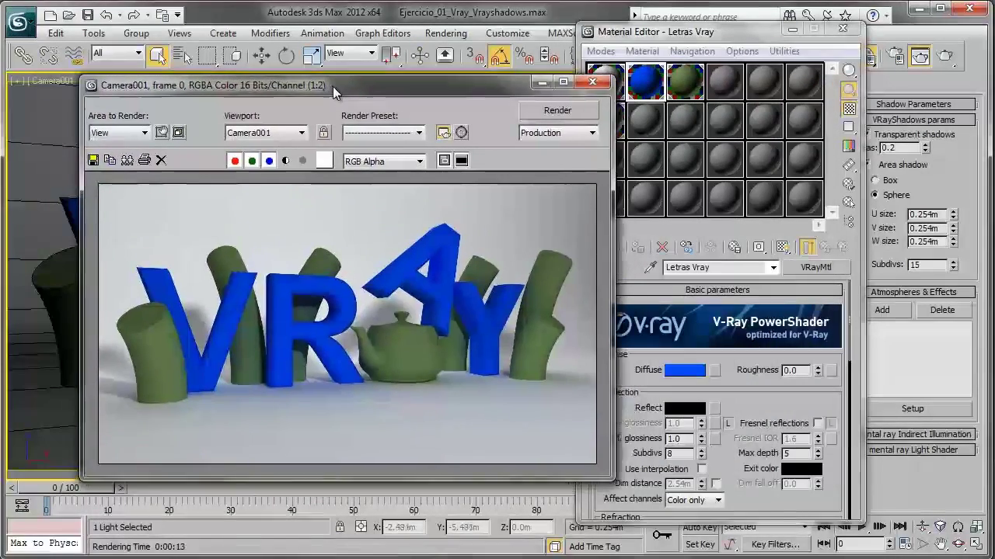
pyautogui.click(538, 84)
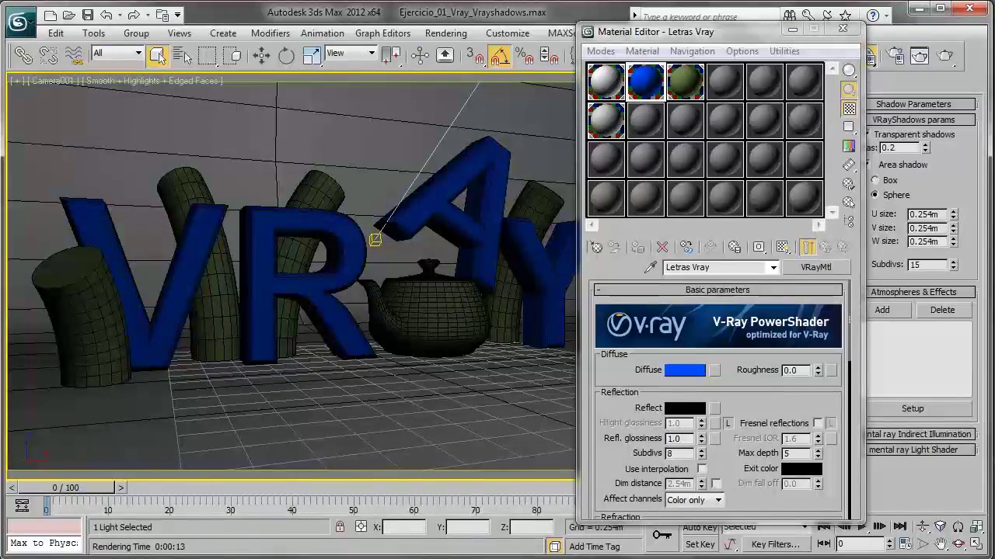
pyautogui.click(919, 55)
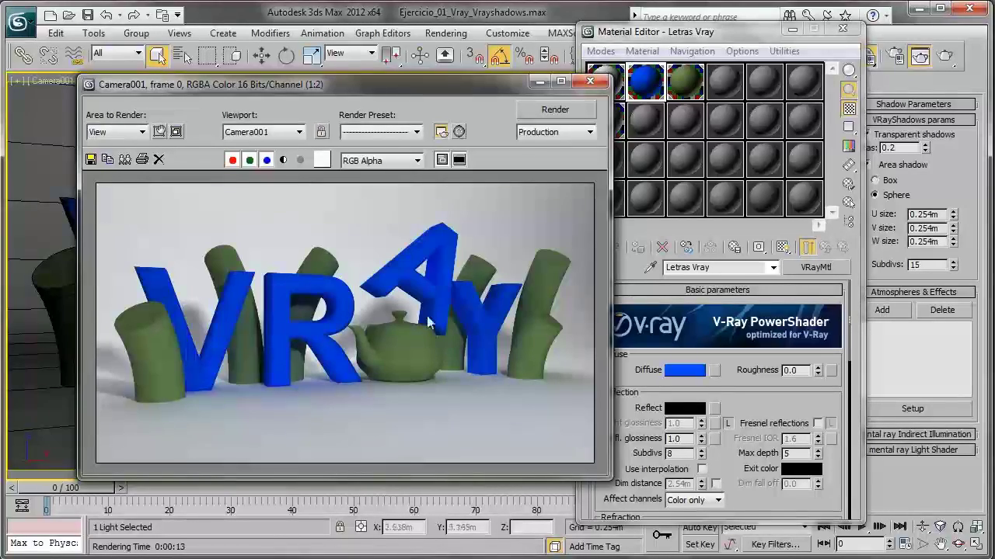
pyautogui.click(691, 41)
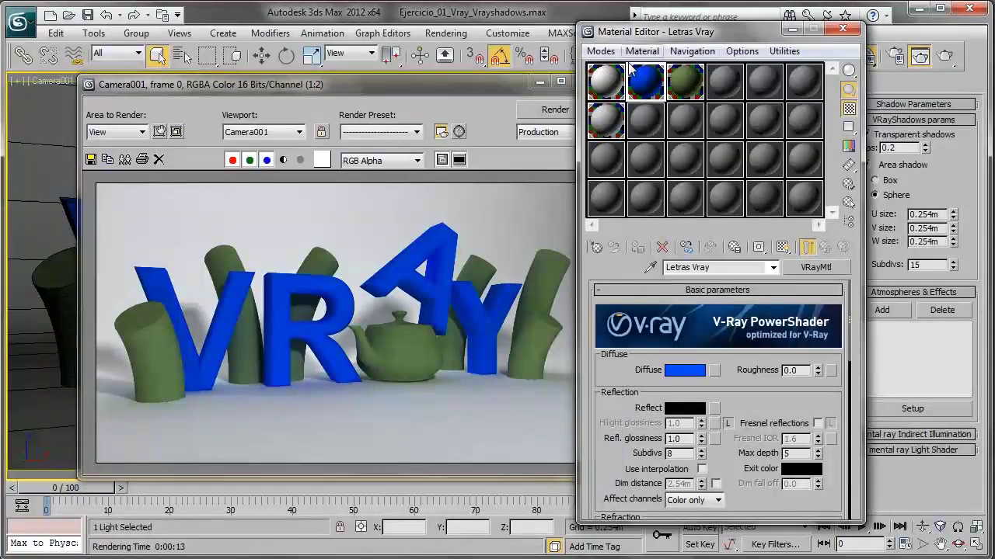
pyautogui.click(535, 87)
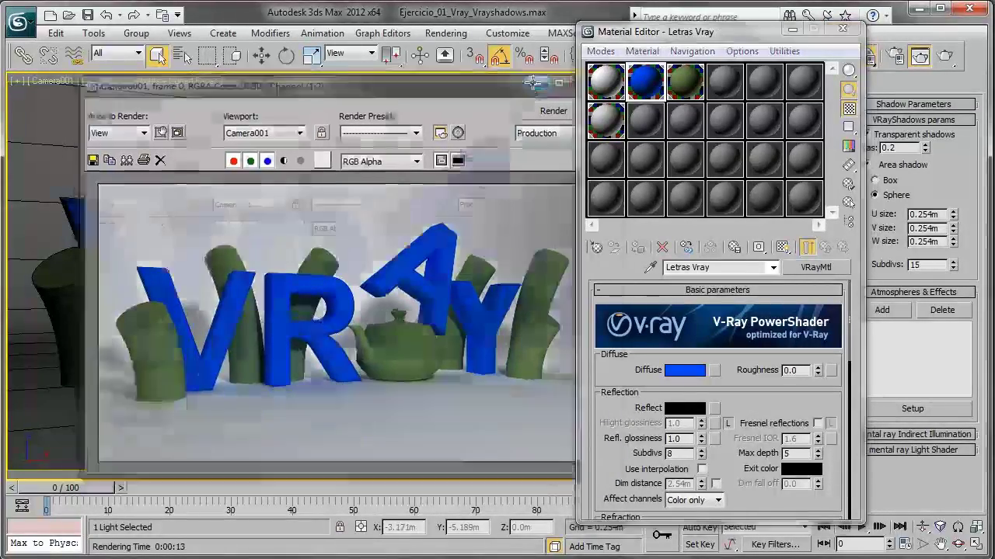
# Enable Override mtl with Material prueba in the V-Ray global switches and render a test of the scene.
pyautogui.click(893, 54)
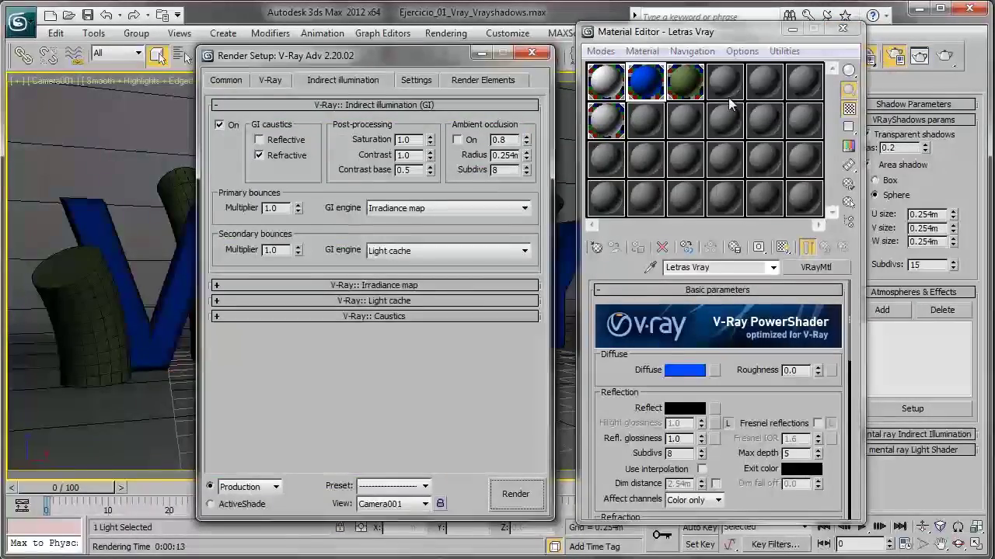
pyautogui.click(271, 80)
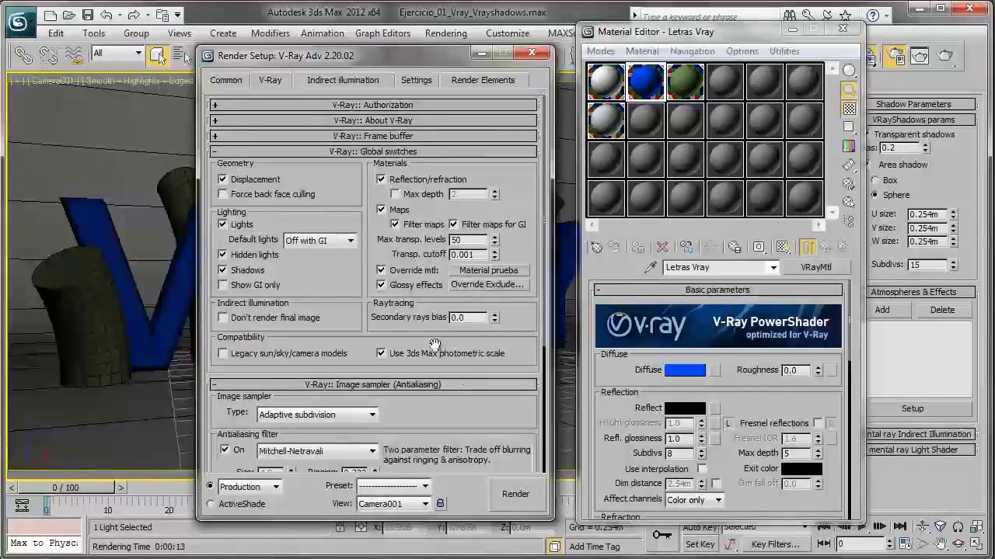
pyautogui.click(517, 494)
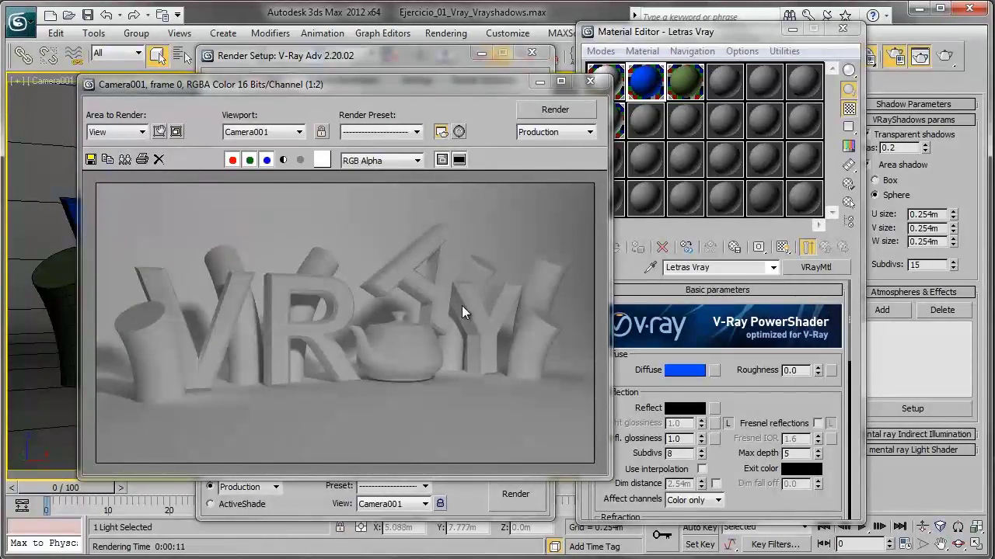
pyautogui.click(589, 81)
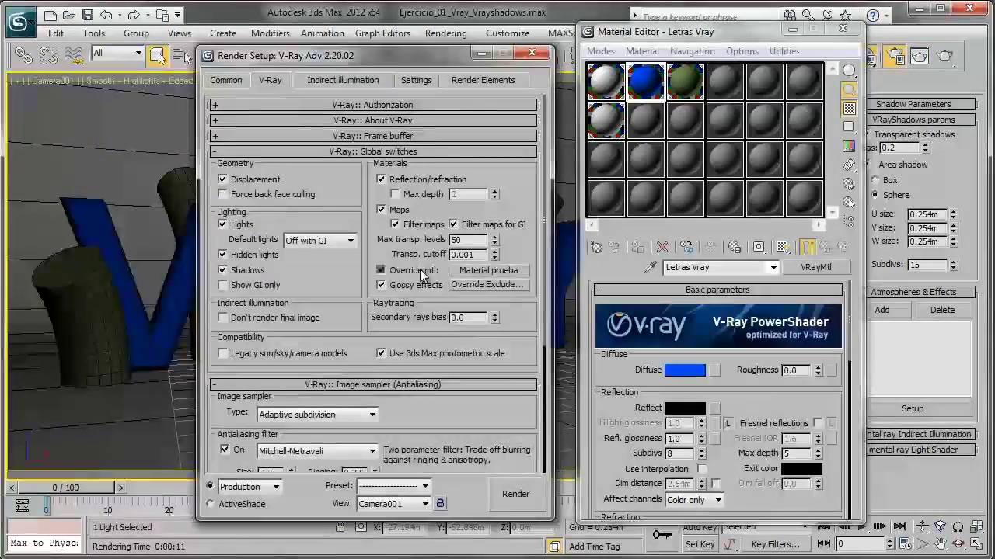
# Disable Override mtl in the V-Ray global switches and render the Camera001 view with the scene's own materials.
pyautogui.click(419, 270)
pyautogui.click(938, 61)
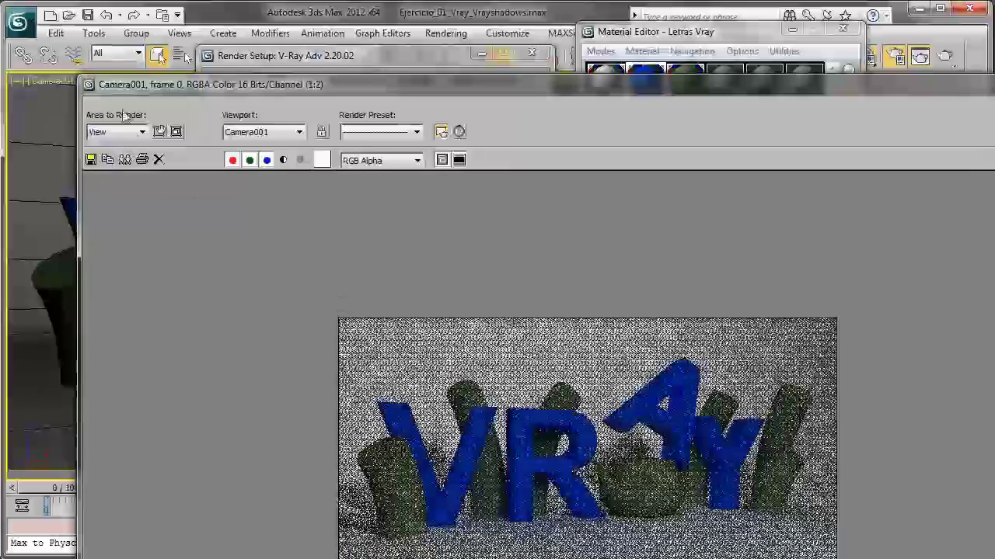
pyautogui.moveTo(83, 79); pyautogui.dragTo(546, 359)
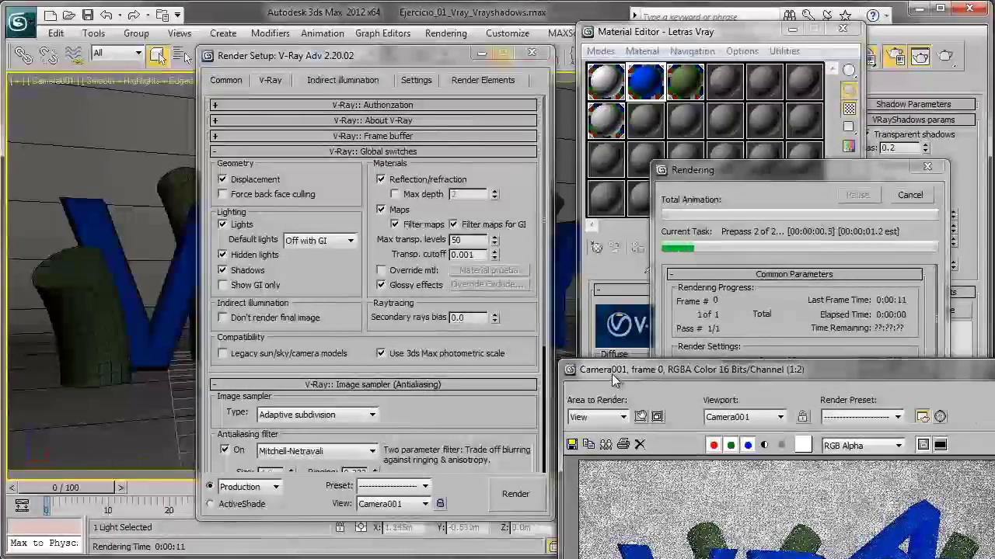
pyautogui.moveTo(612, 374); pyautogui.dragTo(144, 113)
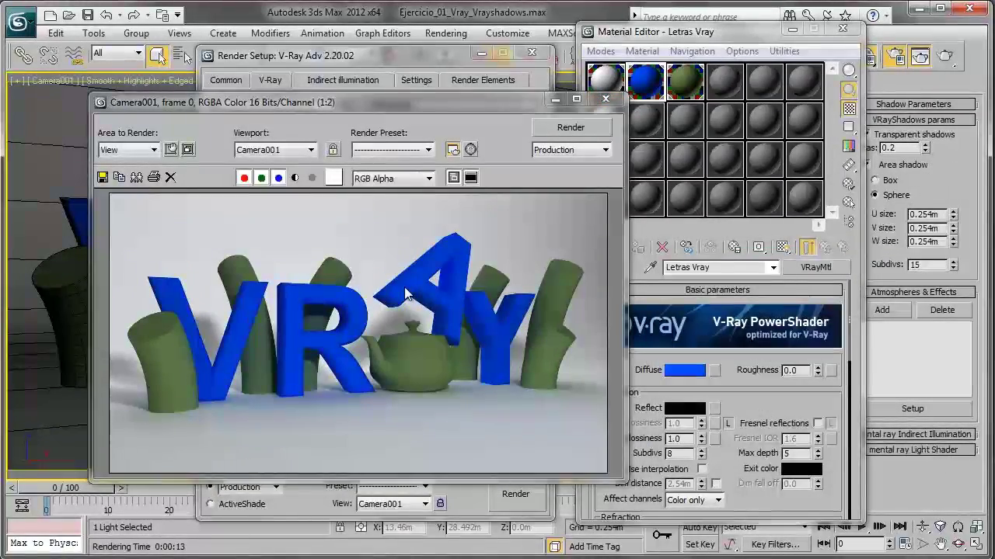
# Look over the rendered frame and minimize it together with the Render Setup window.
pyautogui.moveTo(473, 108); pyautogui.dragTo(462, 107)
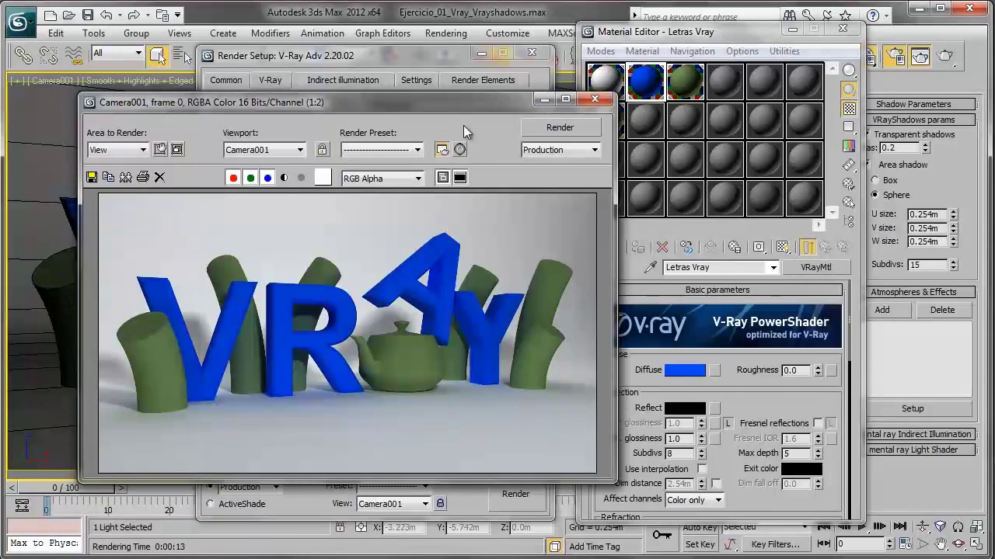
pyautogui.moveTo(472, 107); pyautogui.dragTo(459, 94)
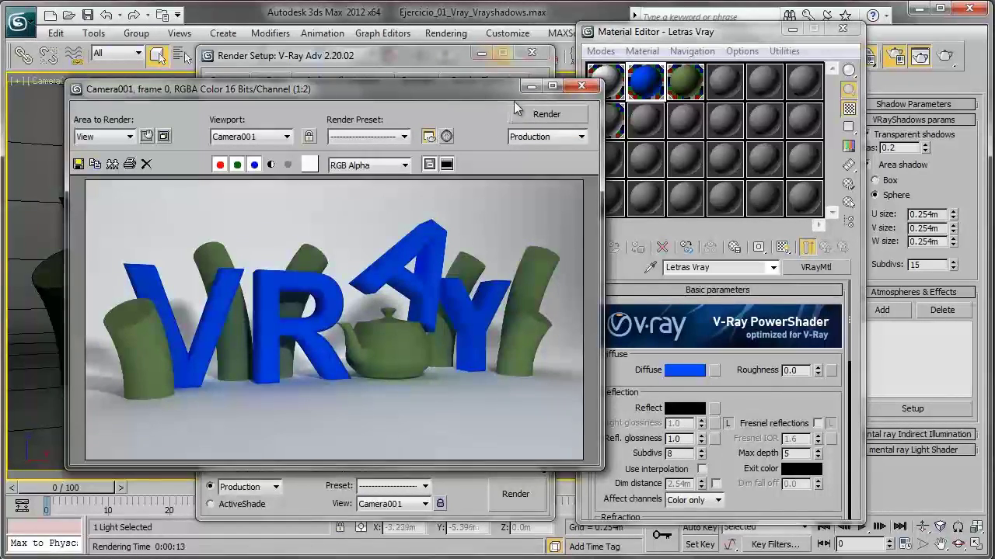
pyautogui.click(530, 89)
pyautogui.click(481, 54)
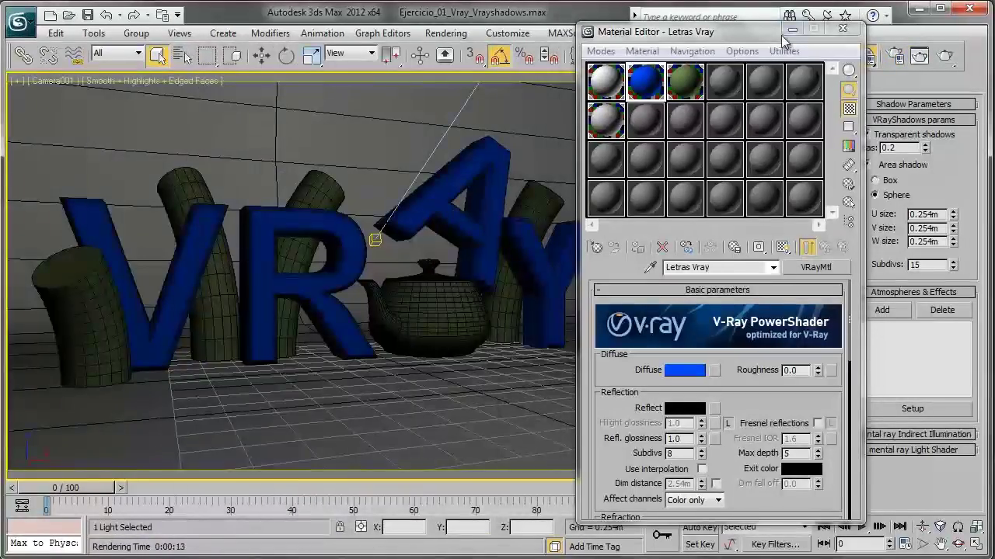
# Restore the four-view layout and clone the spotlight as an independent copy named Spot002, placed lower and closer to the letters.
pyautogui.click(789, 32)
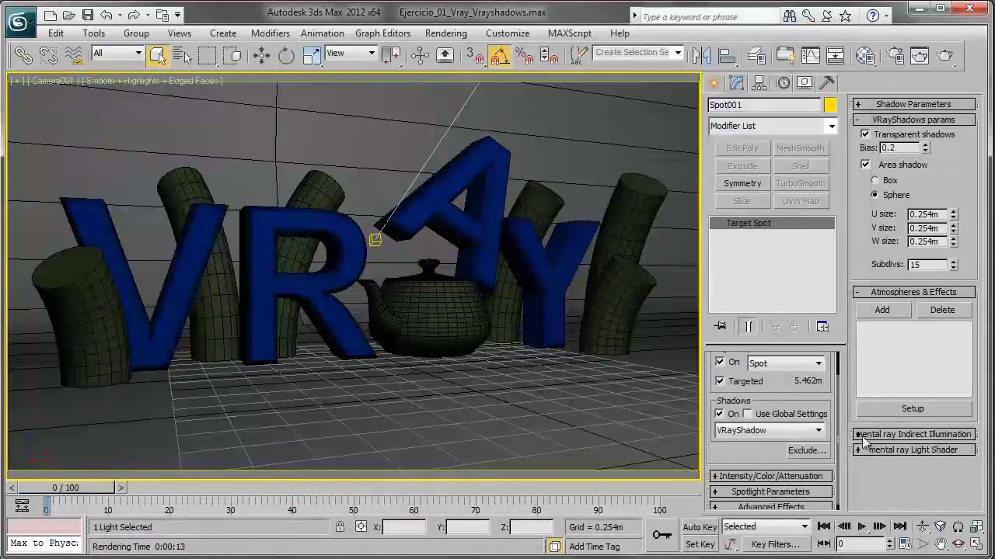
pyautogui.click(976, 547)
pyautogui.rightClick(178, 374)
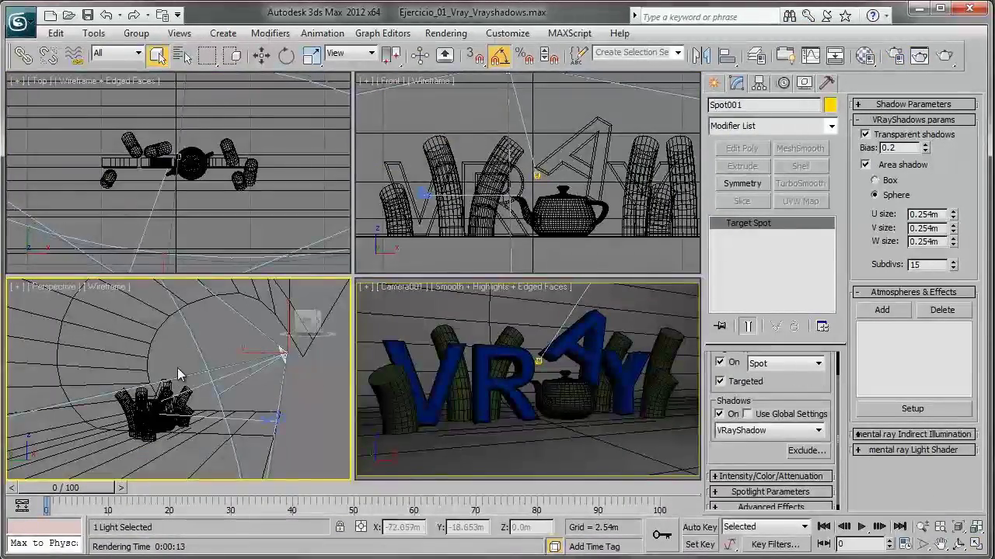
pyautogui.press('w')
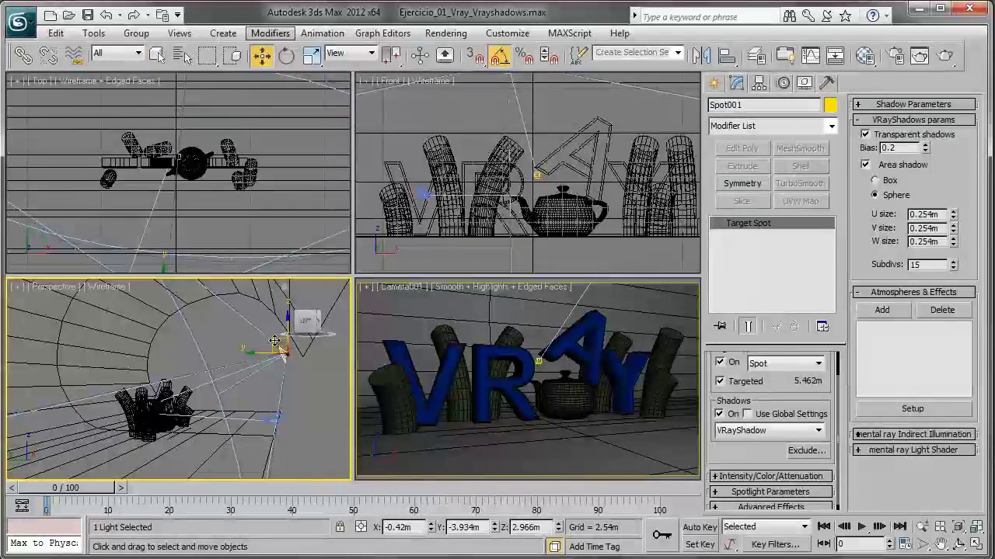
pyautogui.moveTo(275, 341)
pyautogui.keyDown('shift'); pyautogui.mouseDown()
pyautogui.moveTo(280, 326)
pyautogui.moveTo(259, 355)
pyautogui.moveTo(200, 396)
pyautogui.moveTo(206, 403)
pyautogui.mouseUp(); pyautogui.keyUp('shift')
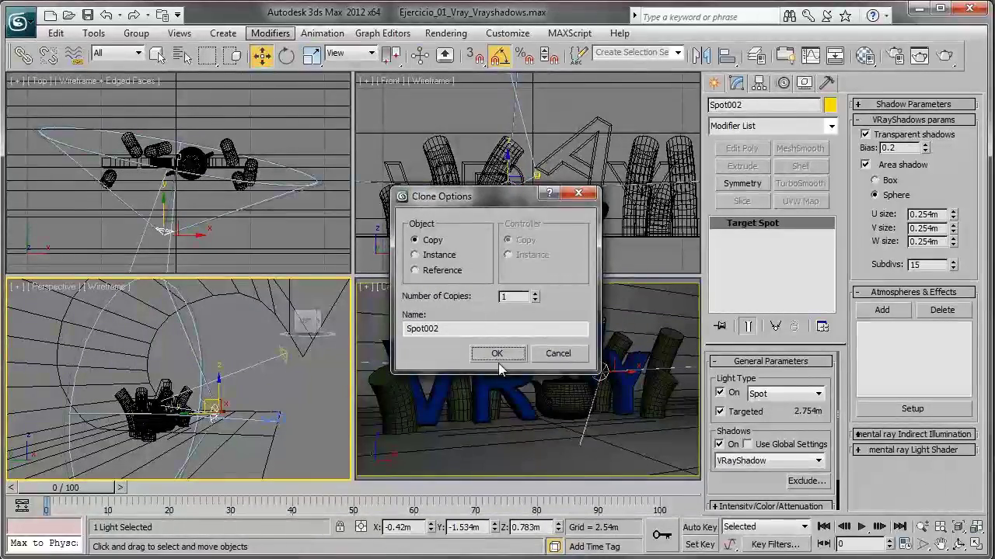
pyautogui.click(496, 354)
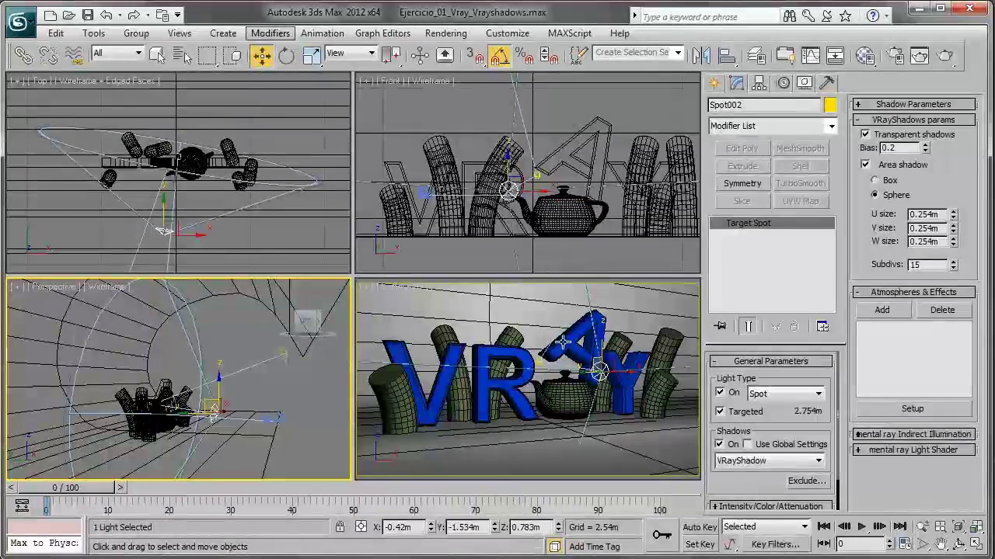
# Render the Camera001 view with both spotlights and close the rendered frame.
pyautogui.rightClick(562, 342)
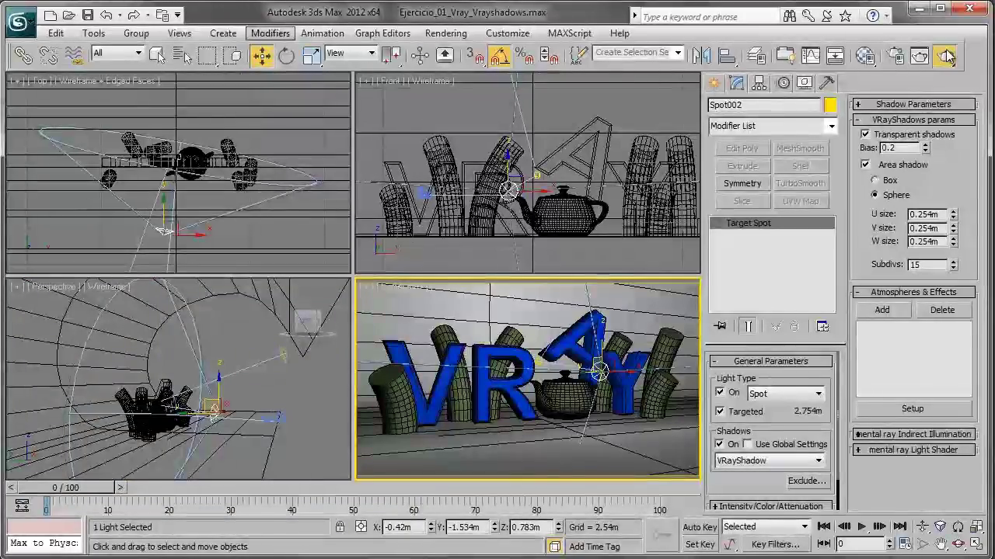
pyautogui.click(946, 55)
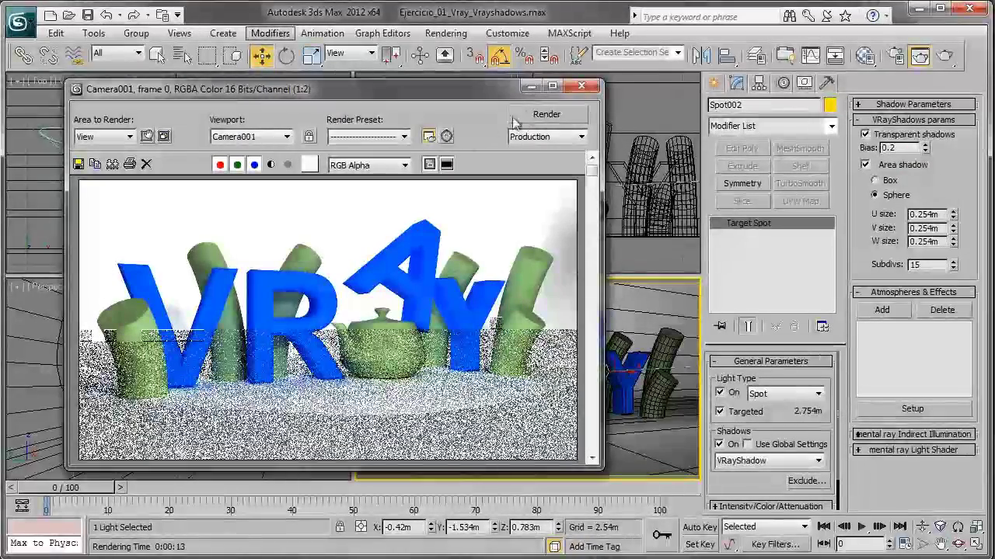
pyautogui.click(581, 85)
# Move Spot002 close to the teapot, to about X 1.12 m, Y 0.145 m, Z 0.455 m.
pyautogui.rightClick(205, 210)
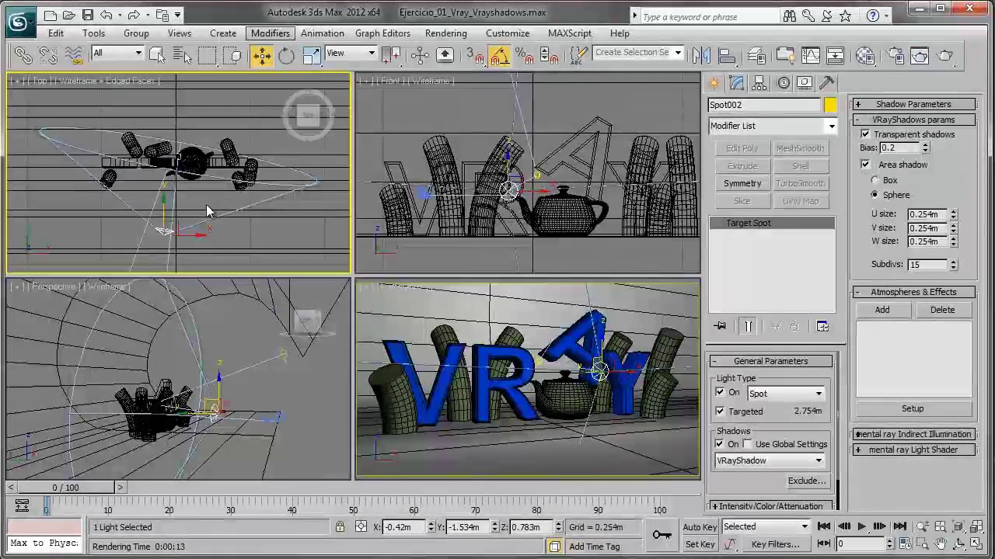
pyautogui.scroll(6, 198, 210)
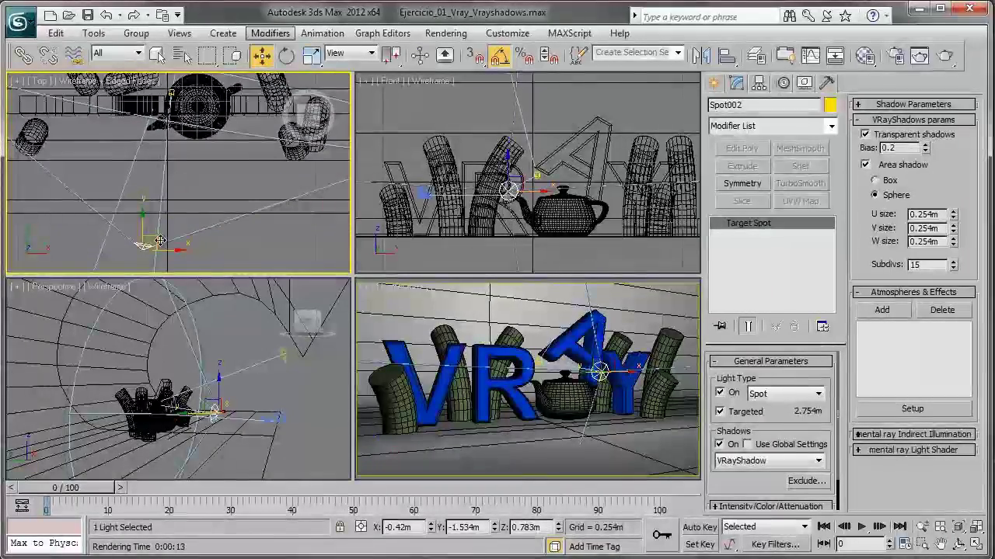
pyautogui.moveTo(159, 241); pyautogui.dragTo(243, 143)
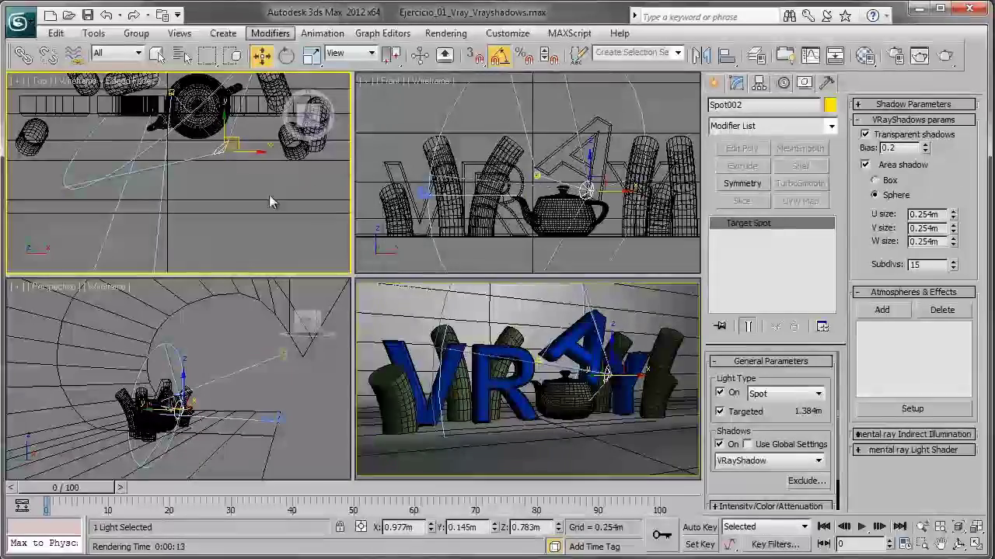
pyautogui.moveTo(589, 190)
pyautogui.mouseDown()
pyautogui.moveTo(610, 192)
pyautogui.moveTo(599, 207)
pyautogui.mouseUp()
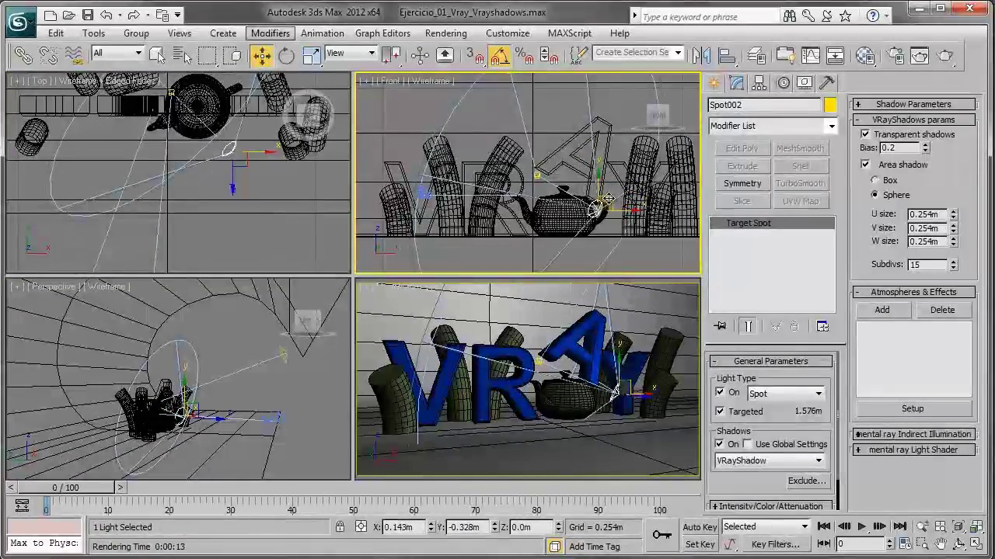
pyautogui.hotkey('shift', 'q')
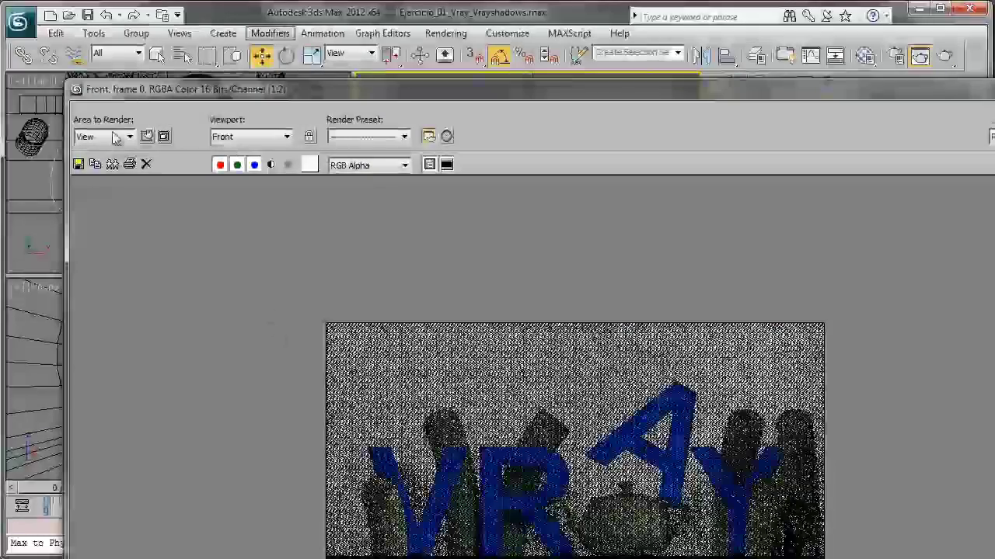
pyautogui.moveTo(67, 83); pyautogui.dragTo(112, 79)
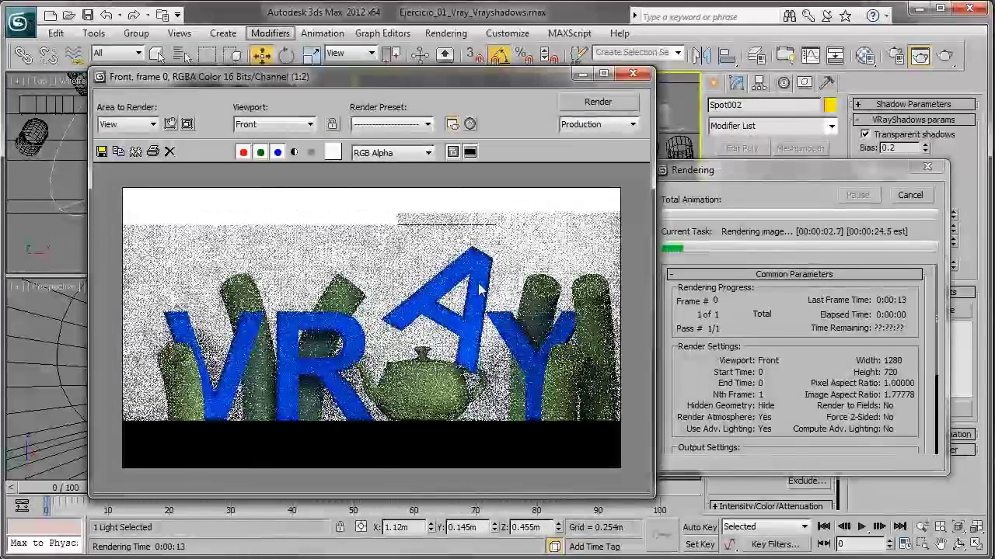
pyautogui.click(910, 195)
pyautogui.click(632, 73)
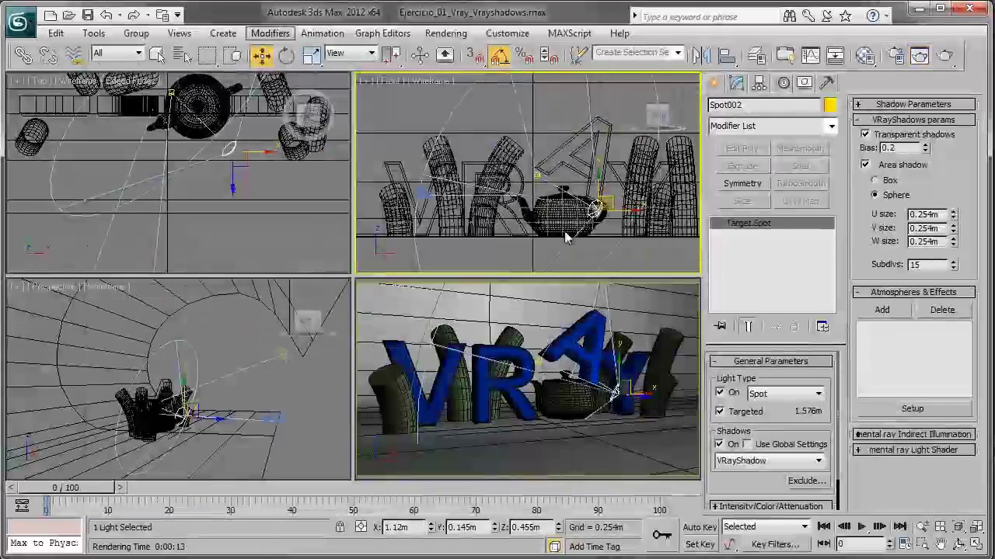
# Render the Camera001 view with the moved spotlight, inspect the teapot up close, and minimize the frame.
pyautogui.click(947, 57)
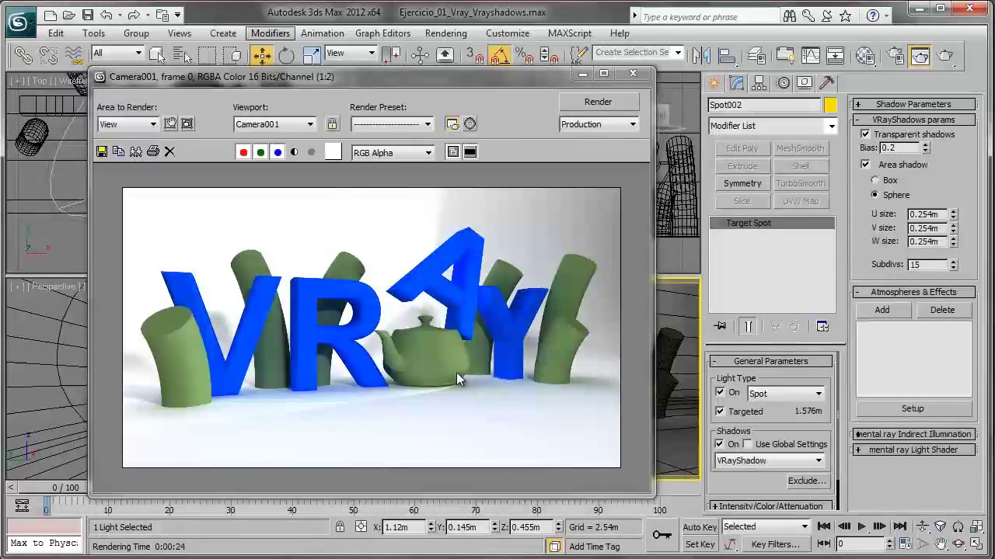
pyautogui.scroll(2, 464, 366)
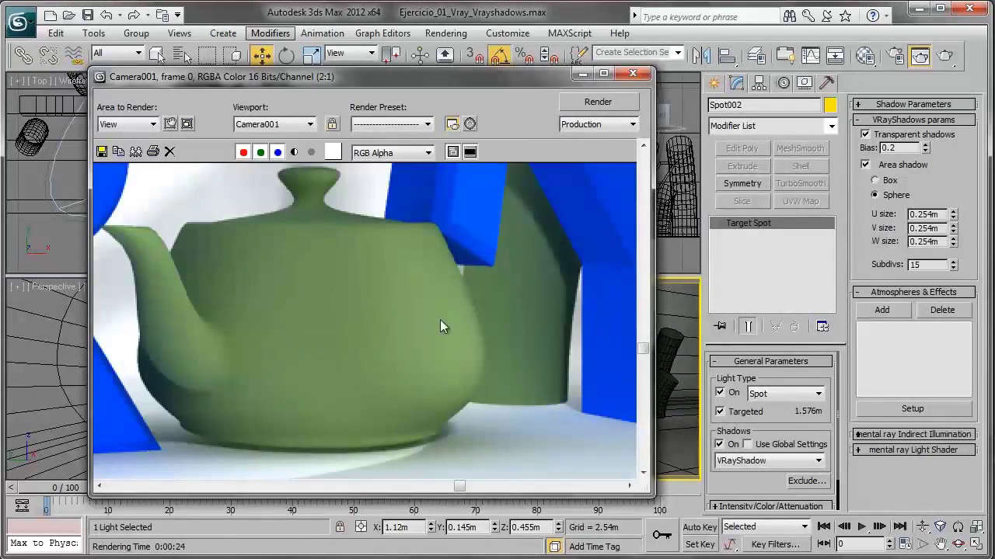
pyautogui.scroll(-1, 439, 320)
pyautogui.scroll(-1, 423, 350)
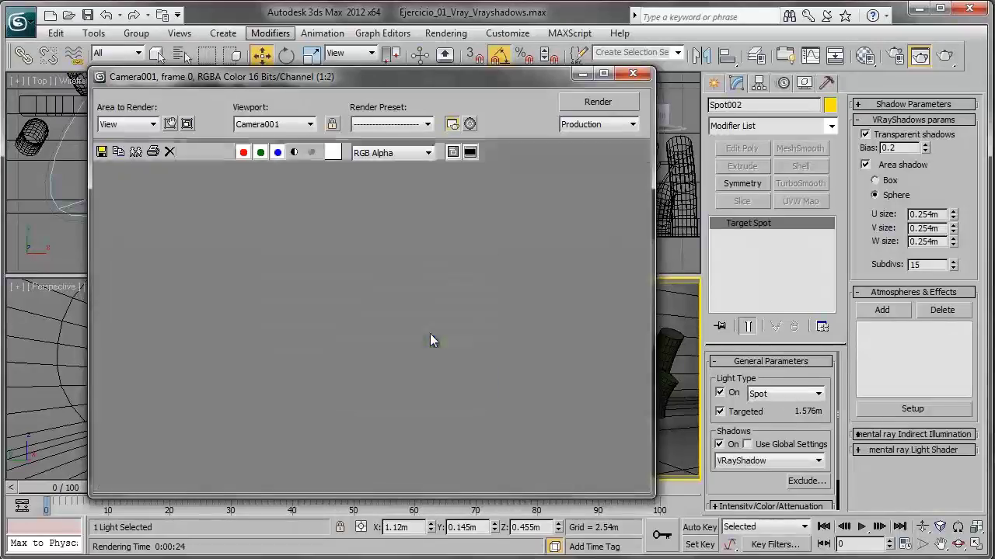
pyautogui.click(581, 75)
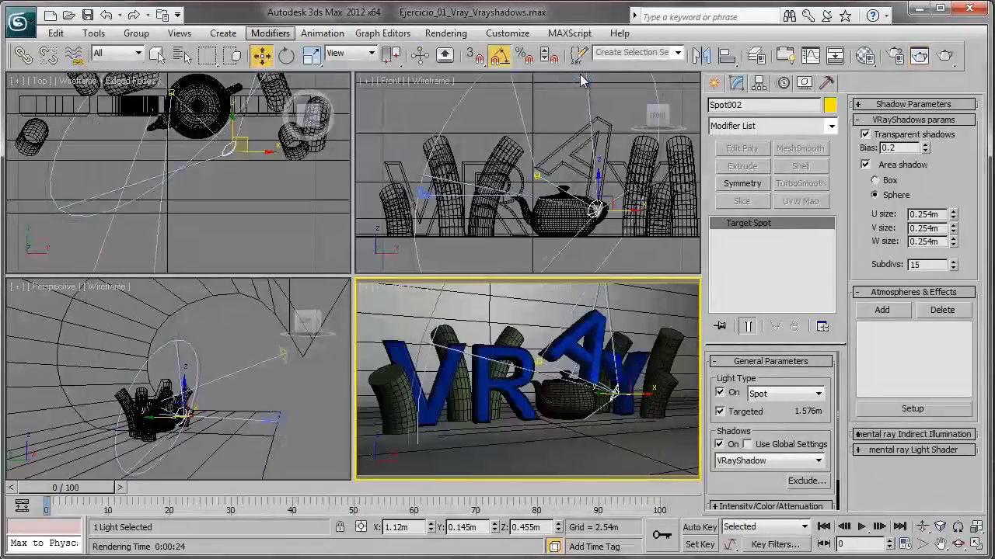
# Keep V-Ray color mapping on Linear multiply and set its Bright multiplier to 0.3.
pyautogui.click(895, 55)
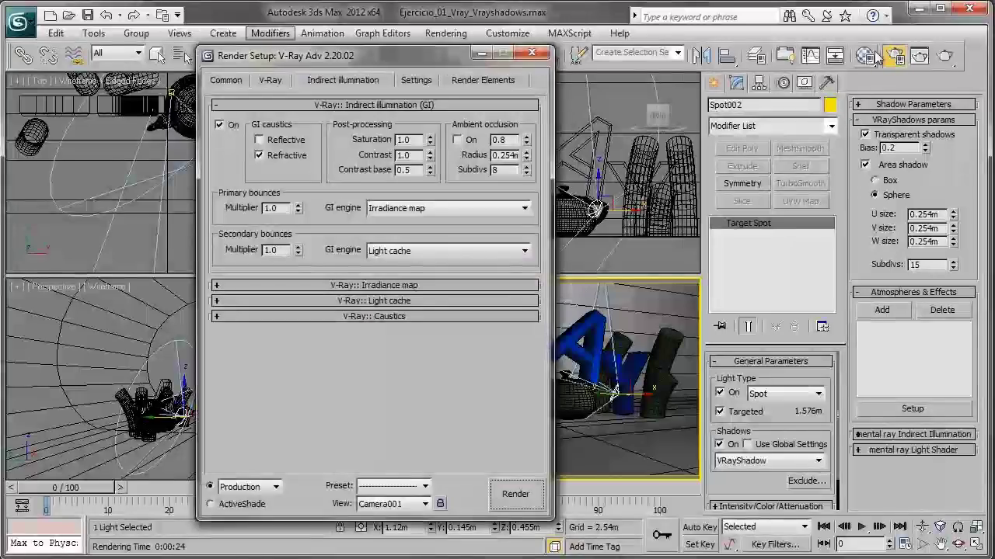
pyautogui.click(272, 80)
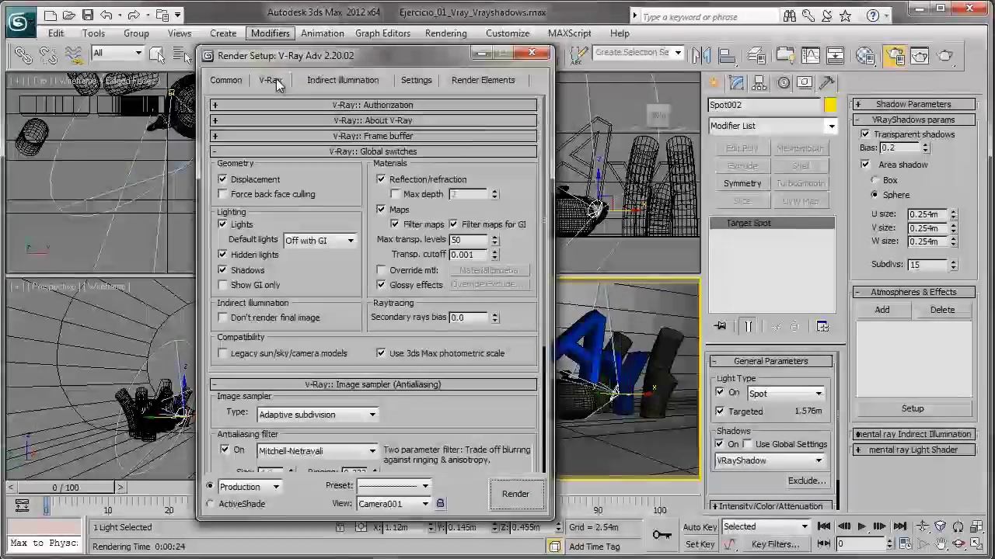
pyautogui.click(339, 152)
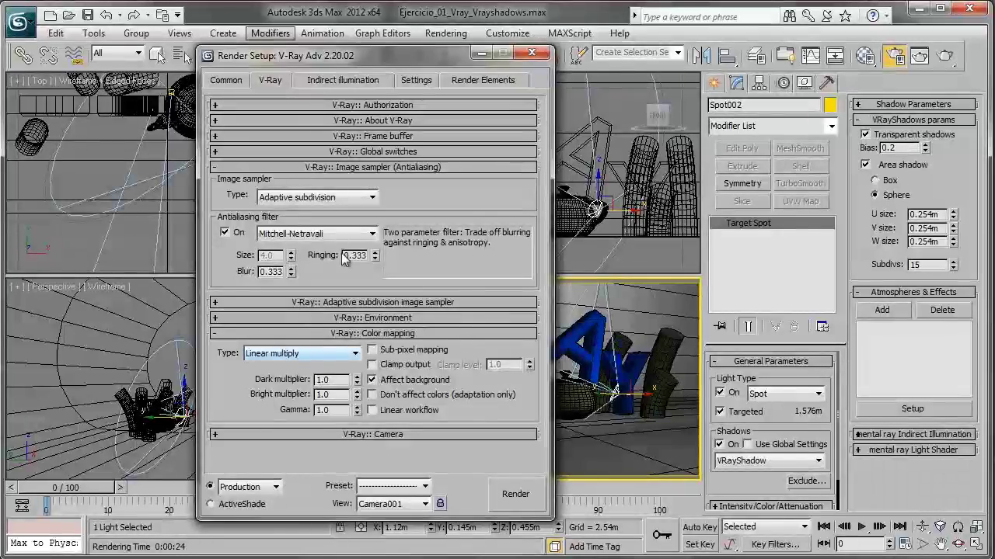
pyautogui.moveTo(425, 61); pyautogui.dragTo(571, 52)
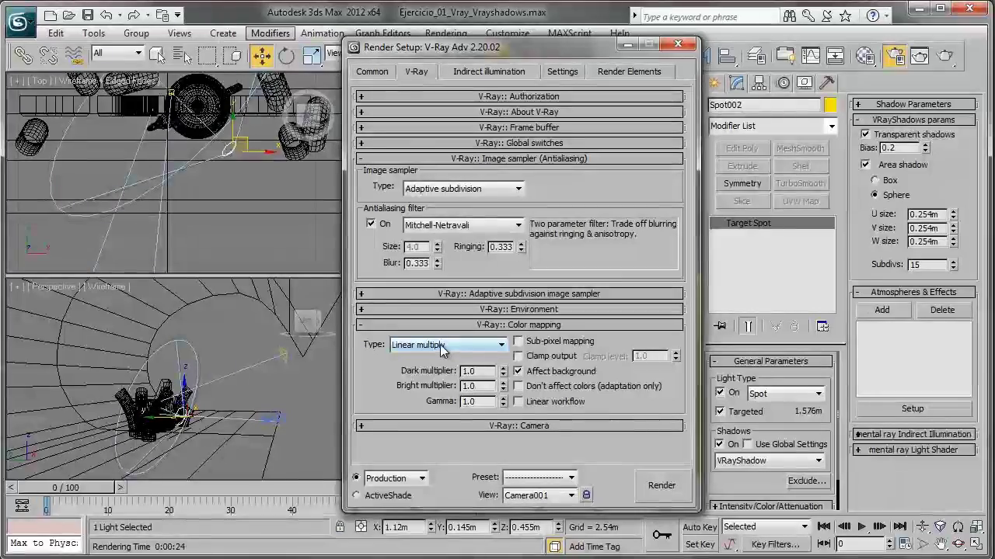
pyautogui.click(440, 345)
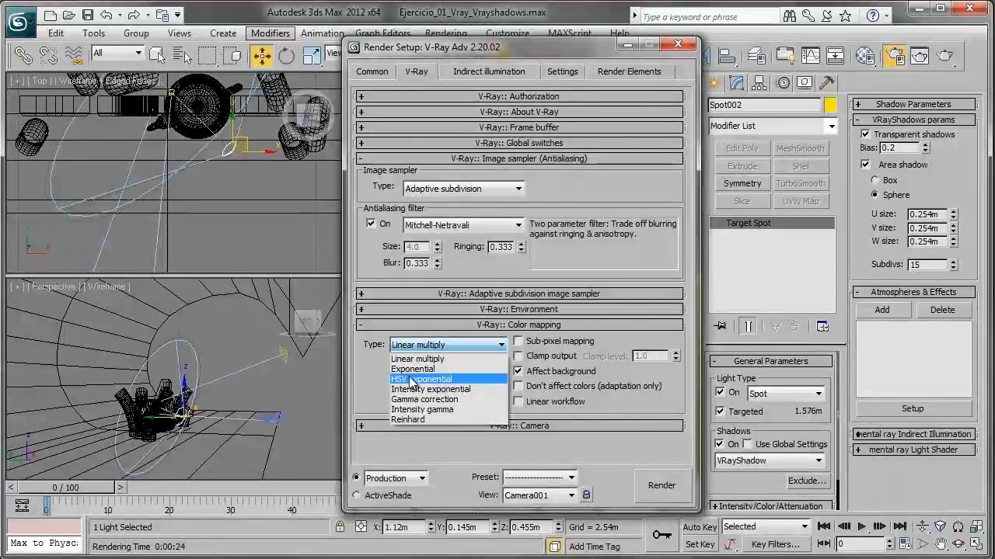
pyautogui.click(417, 359)
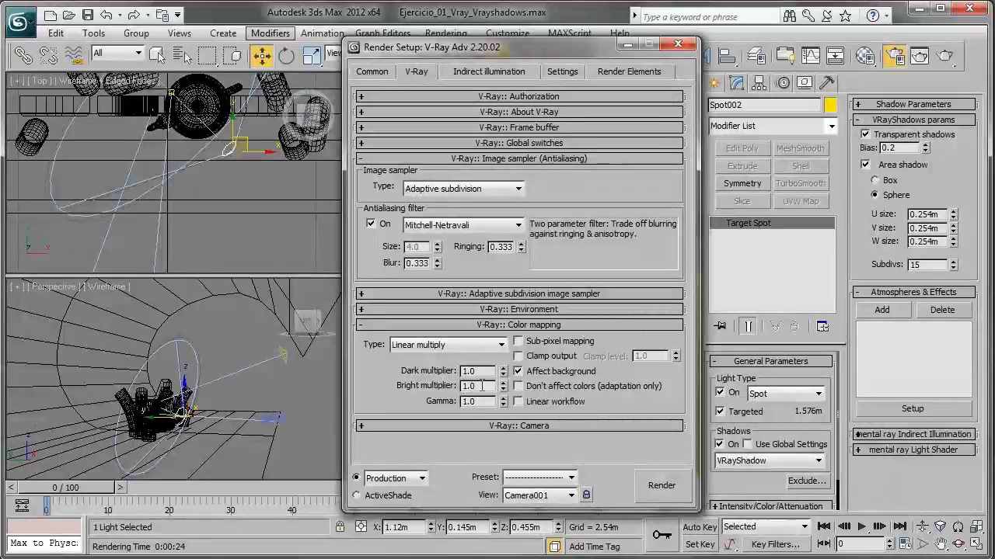
pyautogui.moveTo(482, 385); pyautogui.dragTo(433, 389)
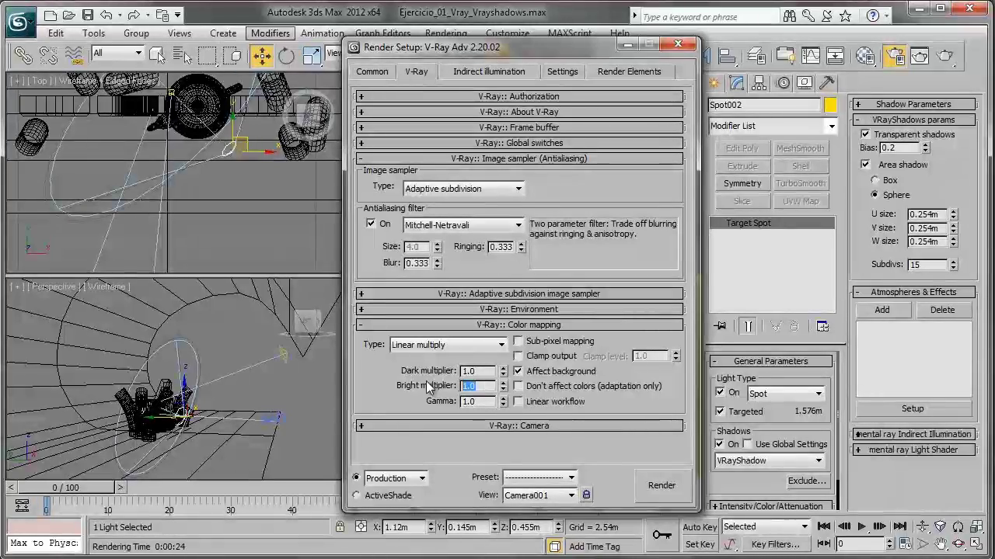
pyautogui.write('.3')
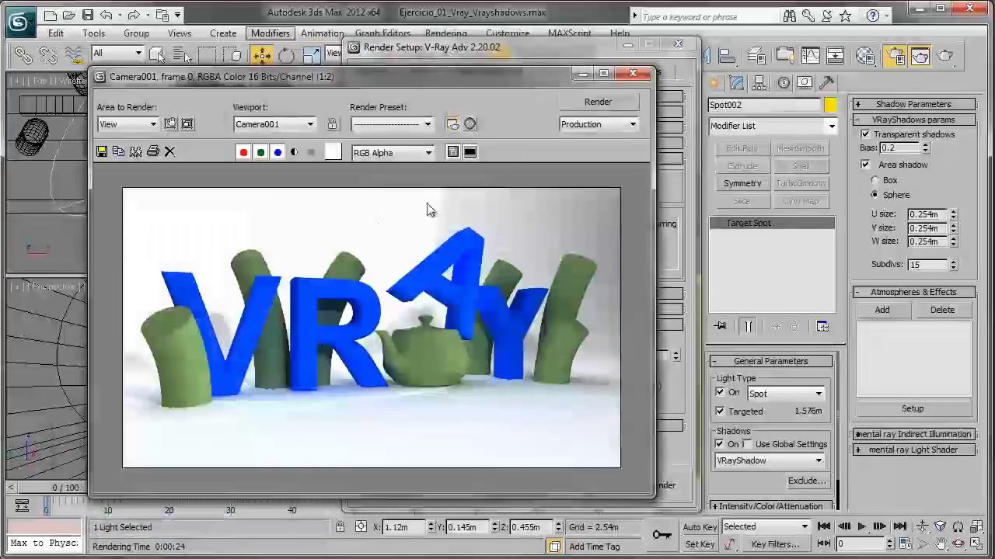
# Clone the rendered frame, set the clone aside, and render Camera001 again to compare the effect of the Bright multiplier.
pyautogui.click(135, 153)
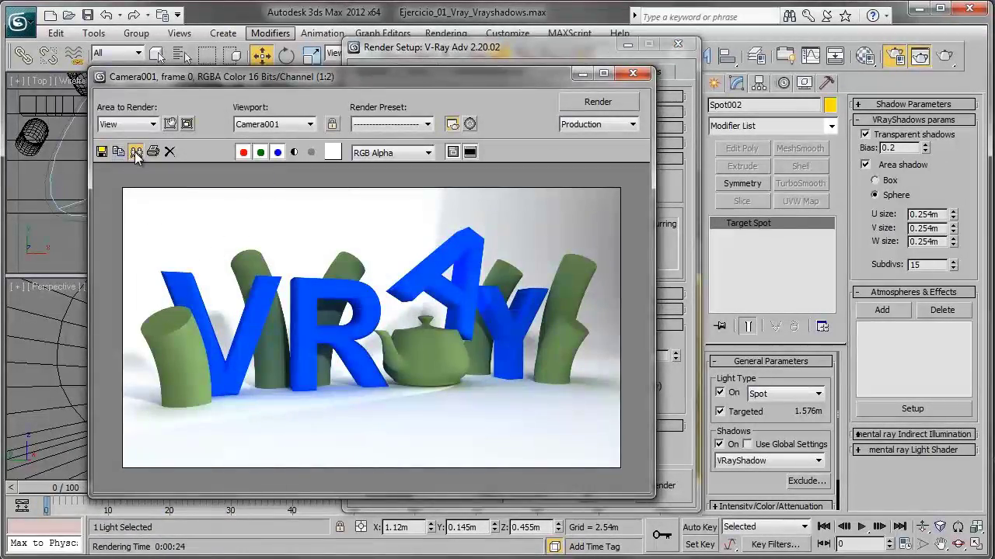
pyautogui.moveTo(455, 193)
pyautogui.mouseDown()
pyautogui.moveTo(560, 184)
pyautogui.moveTo(625, 144)
pyautogui.mouseUp()
pyautogui.click(597, 102)
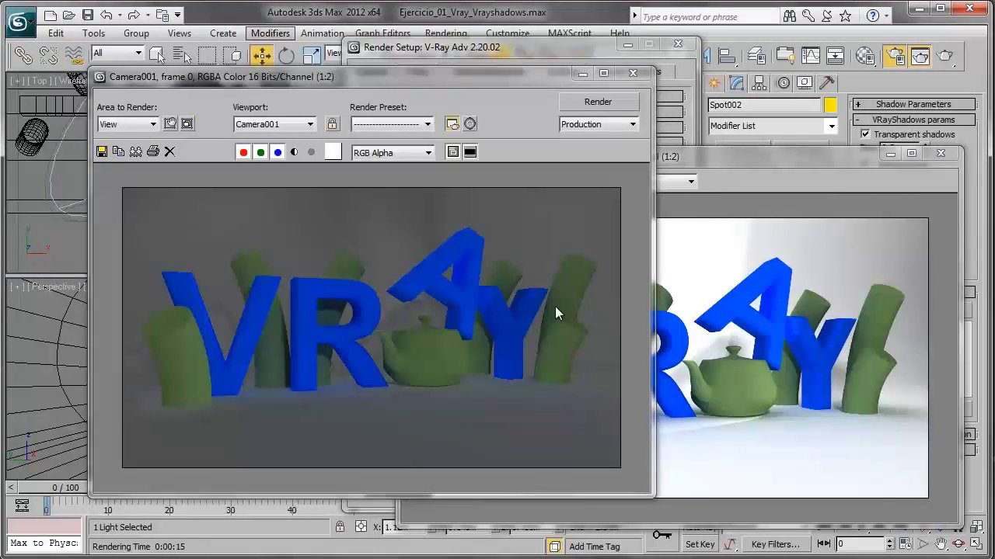
pyautogui.click(544, 56)
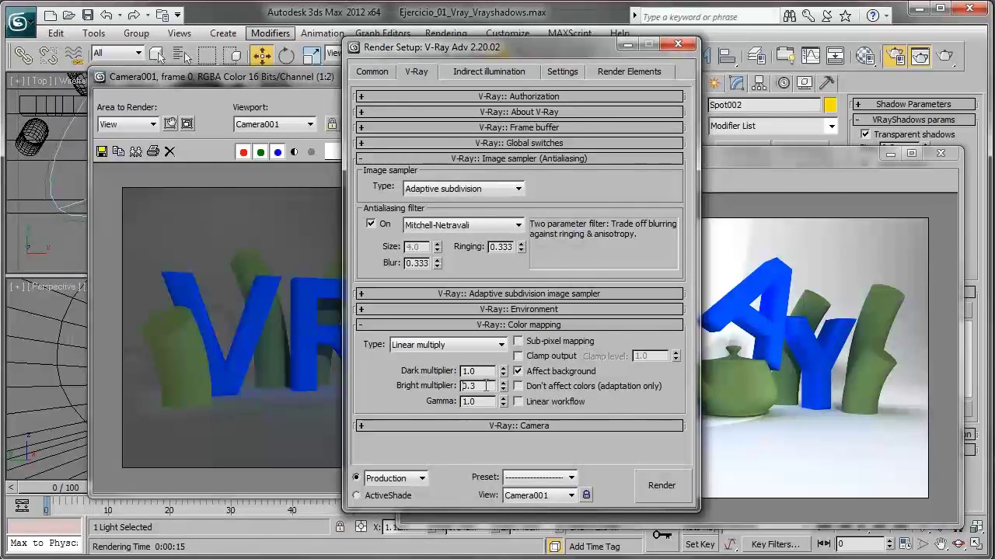
pyautogui.click(262, 389)
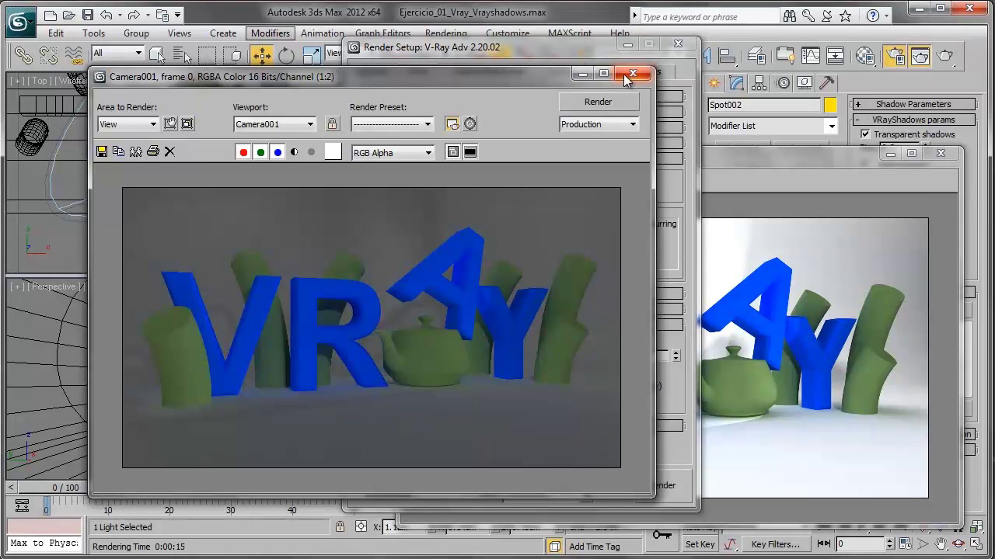
# Set the color mapping Bright multiplier back to 1 and close Render Setup.
pyautogui.click(591, 66)
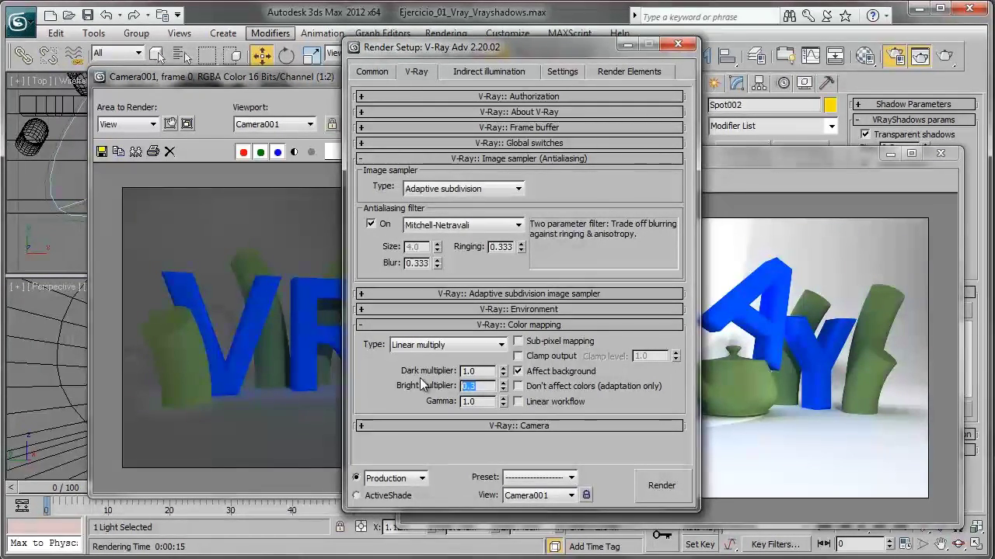
pyautogui.write('.8')
pyautogui.press('BackSpace')
pyautogui.press('BackSpace')
pyautogui.write('1')
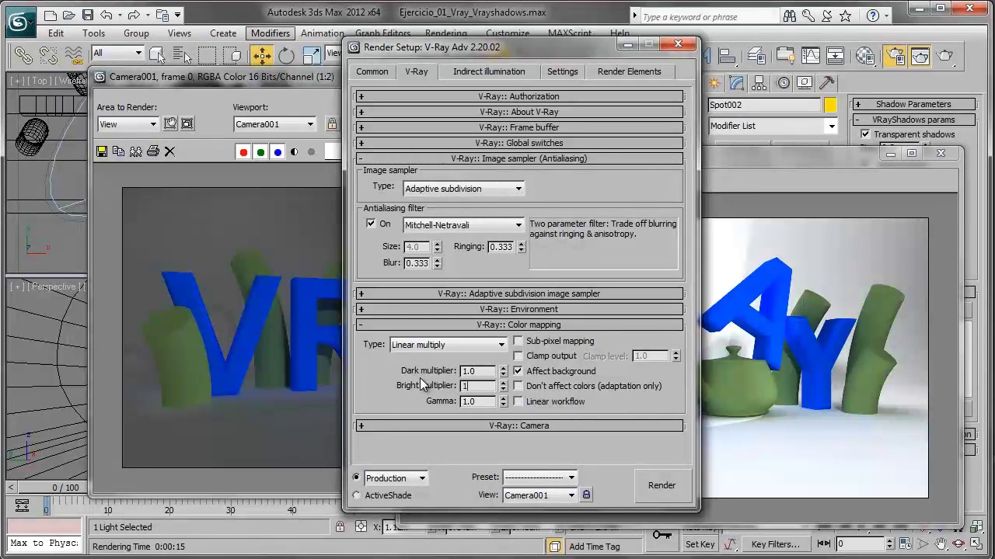
pyautogui.press('Return')
pyautogui.click(678, 44)
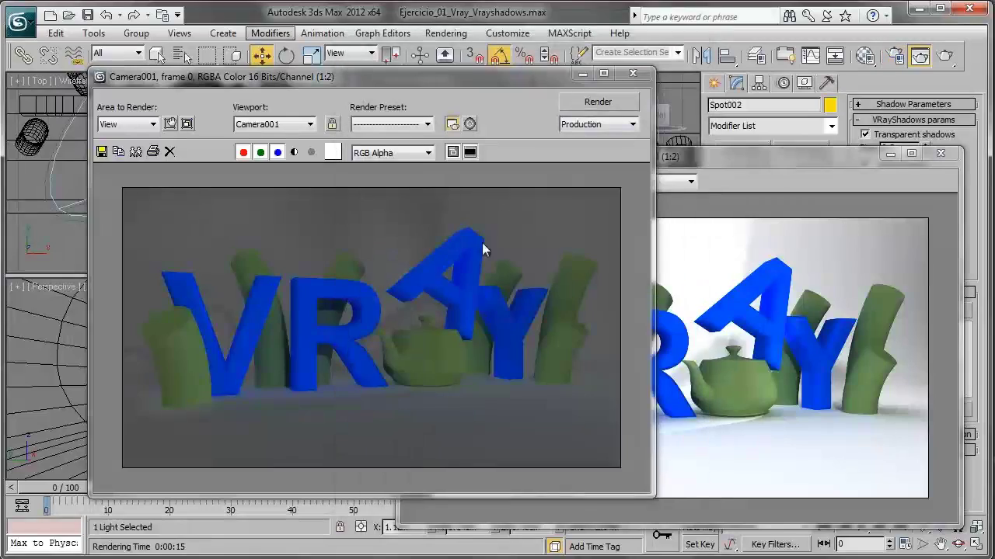
# Minimize the Camera001 frame and delete the Spot002 light beside the teapot.
pyautogui.click(570, 87)
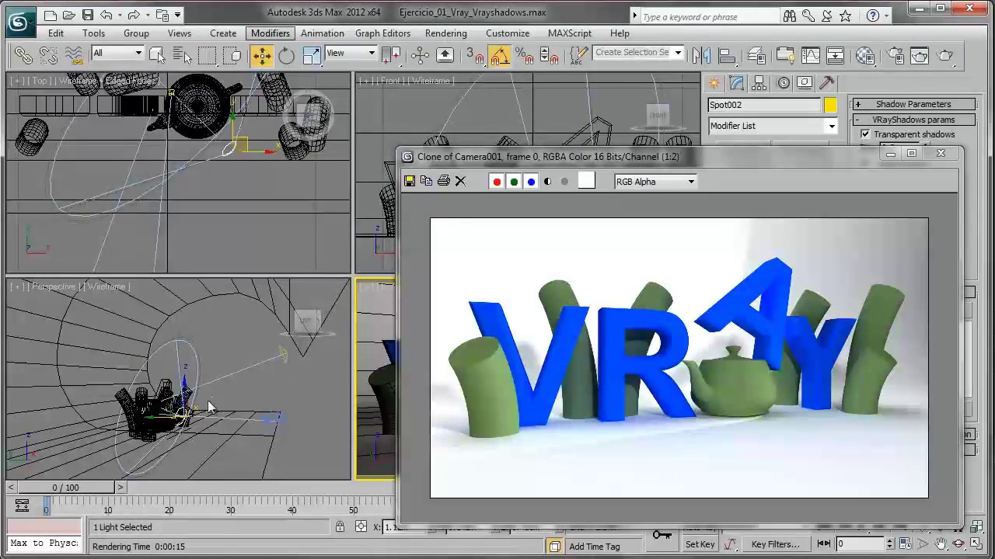
pyautogui.click(252, 153)
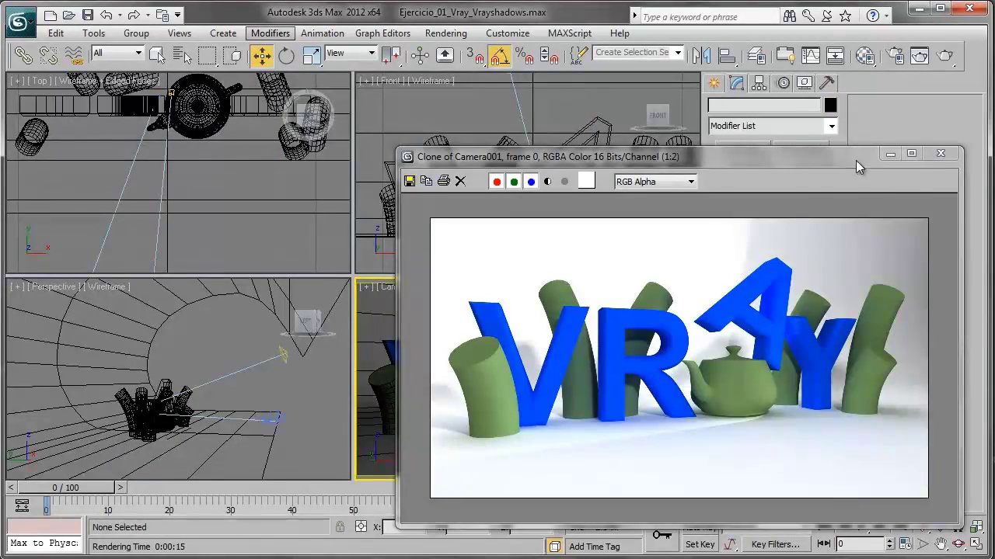
# Set the cloned frame aside, render Camera001 again without the deleted light, and open the Material Editor.
pyautogui.moveTo(856, 160); pyautogui.dragTo(500, 101)
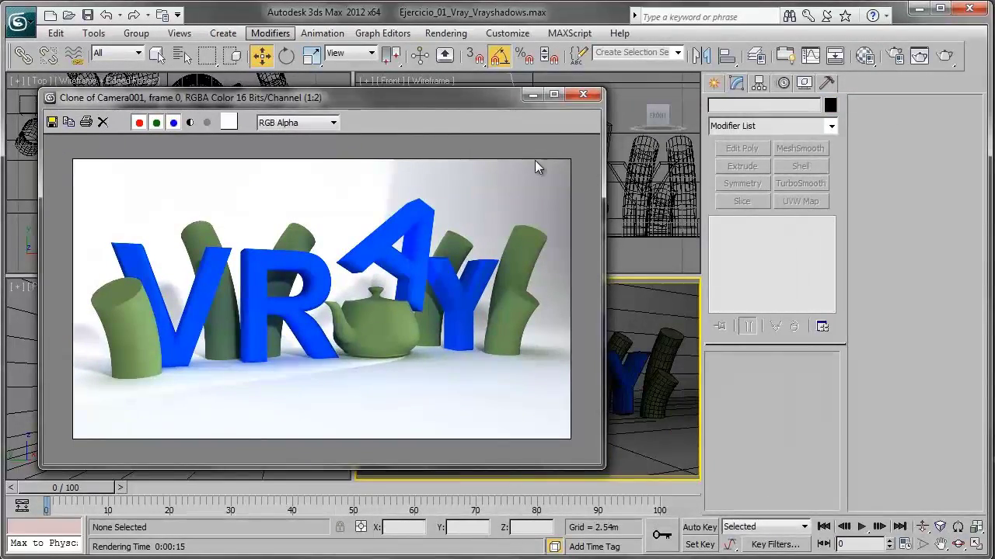
pyautogui.click(944, 55)
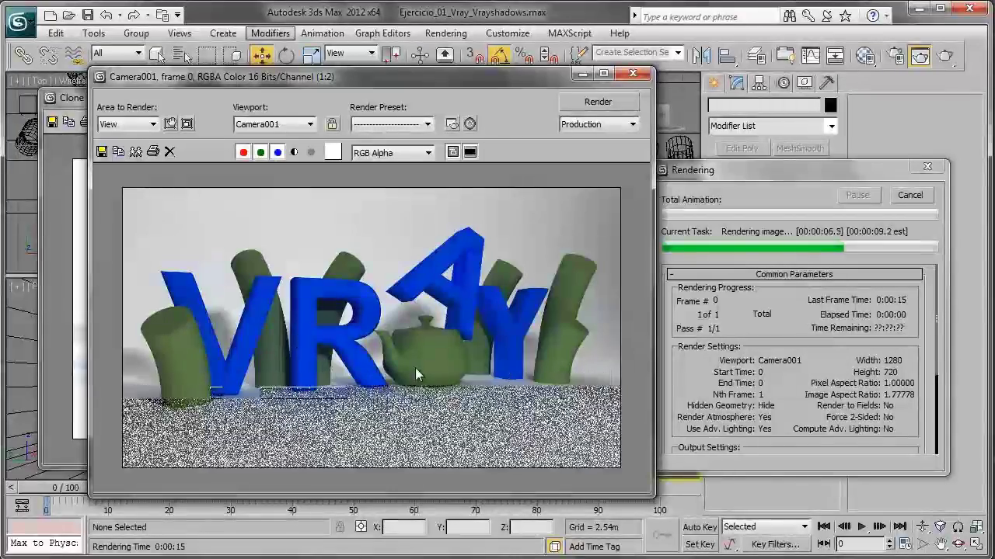
pyautogui.click(77, 177)
pyautogui.moveTo(509, 78); pyautogui.dragTo(443, 62)
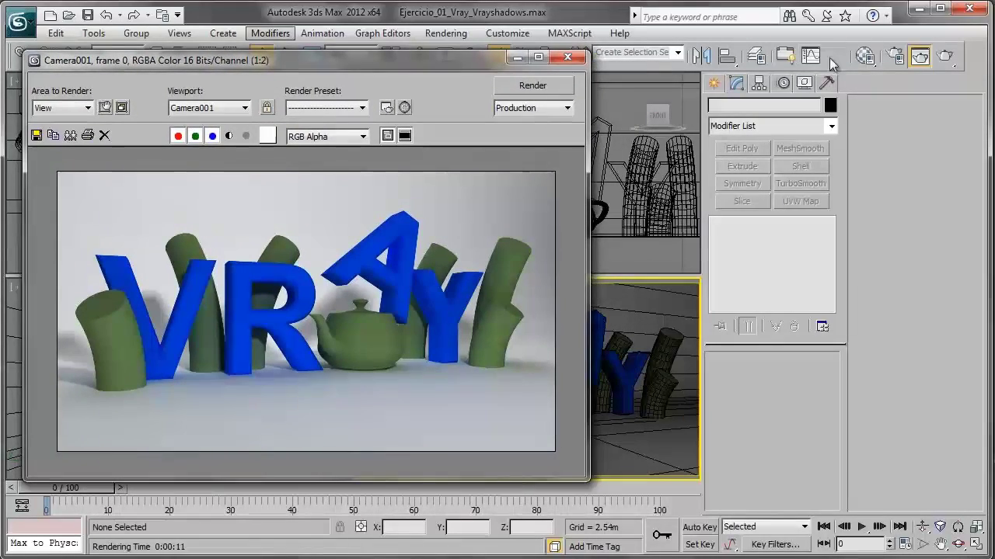
pyautogui.click(866, 56)
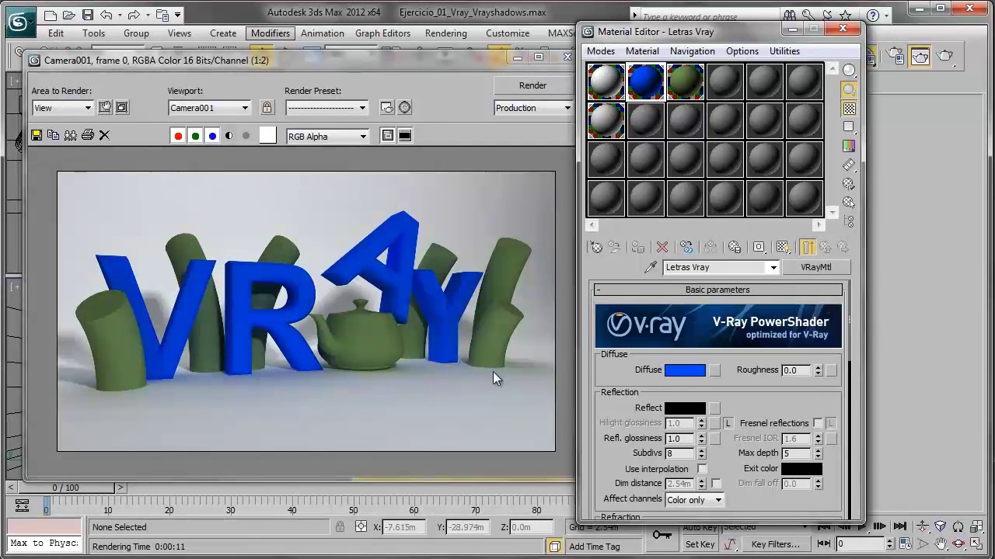
pyautogui.click(684, 371)
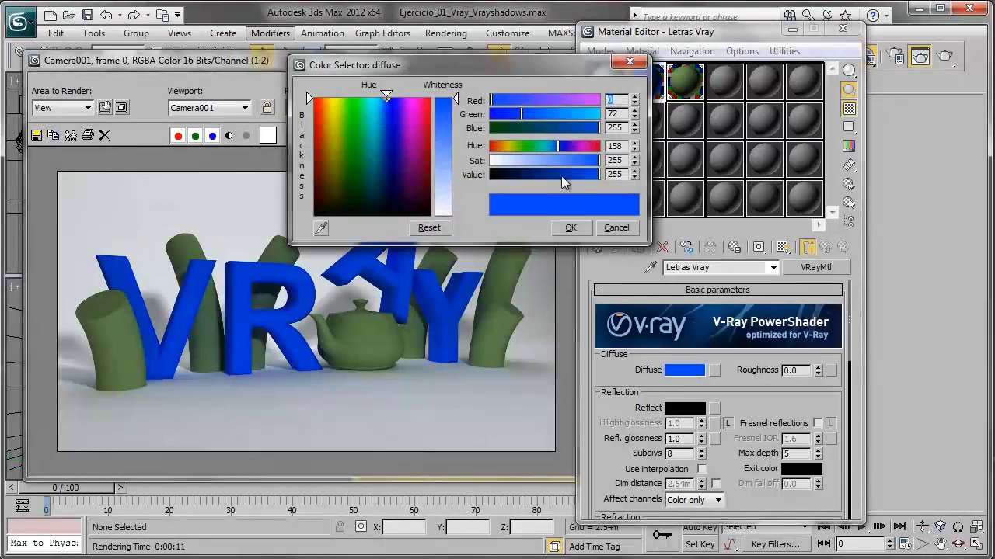
pyautogui.moveTo(589, 177)
pyautogui.mouseDown()
pyautogui.moveTo(570, 176)
pyautogui.moveTo(587, 174)
pyautogui.mouseUp()
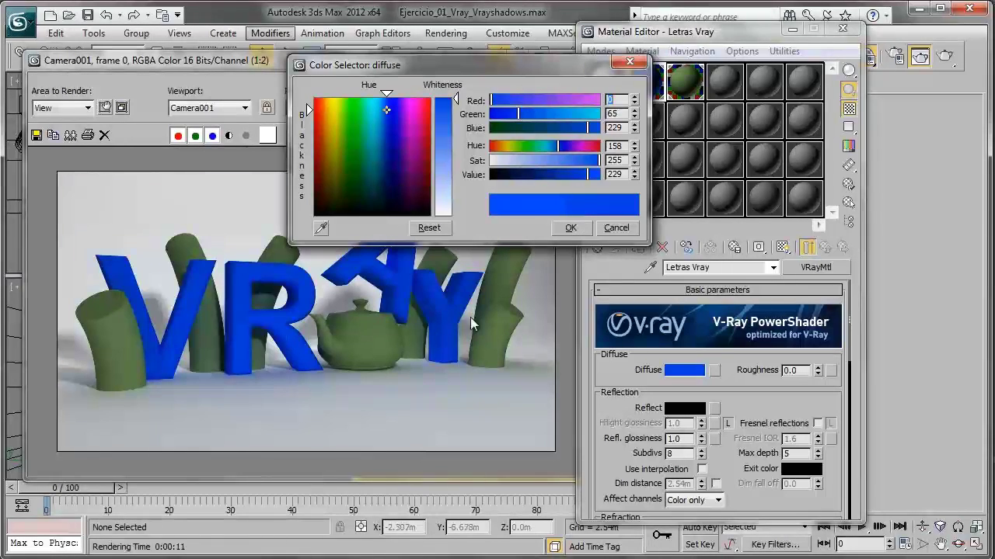
pyautogui.click(616, 227)
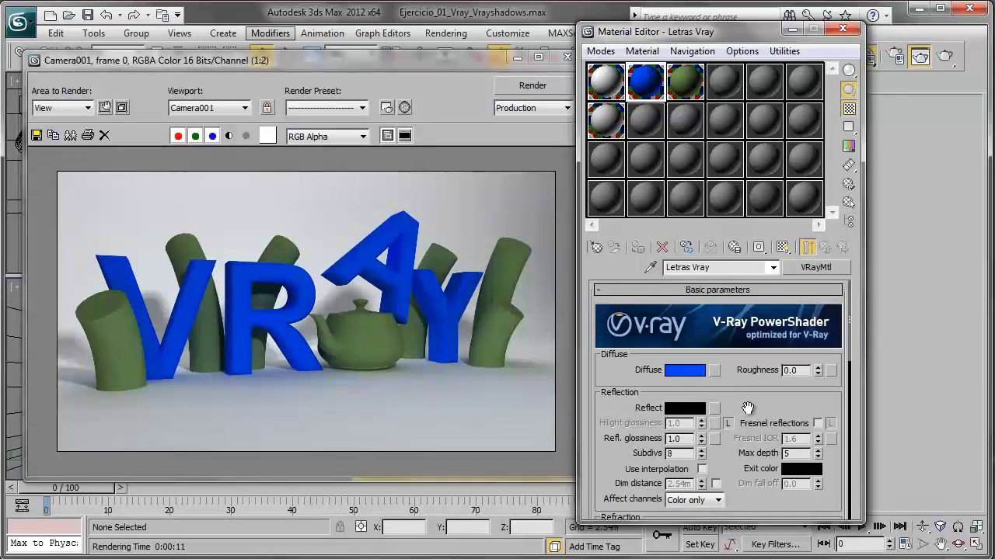
# Open an enlarged preview of the Letras Vray material and place it, reduced in size, beside the Material Editor.
pyautogui.moveTo(747, 408); pyautogui.dragTo(748, 354)
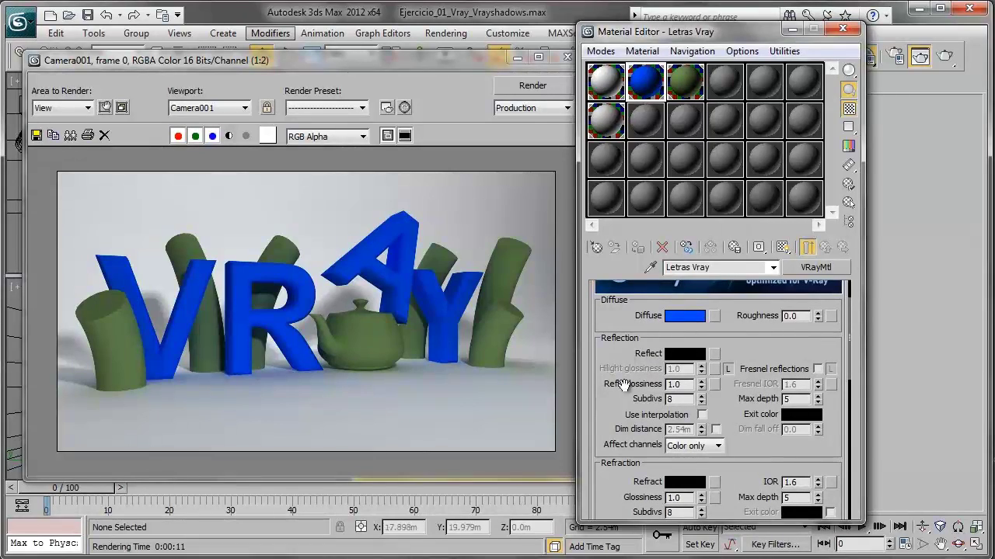
pyautogui.doubleClick(650, 91)
pyautogui.moveTo(674, 131); pyautogui.dragTo(471, 87)
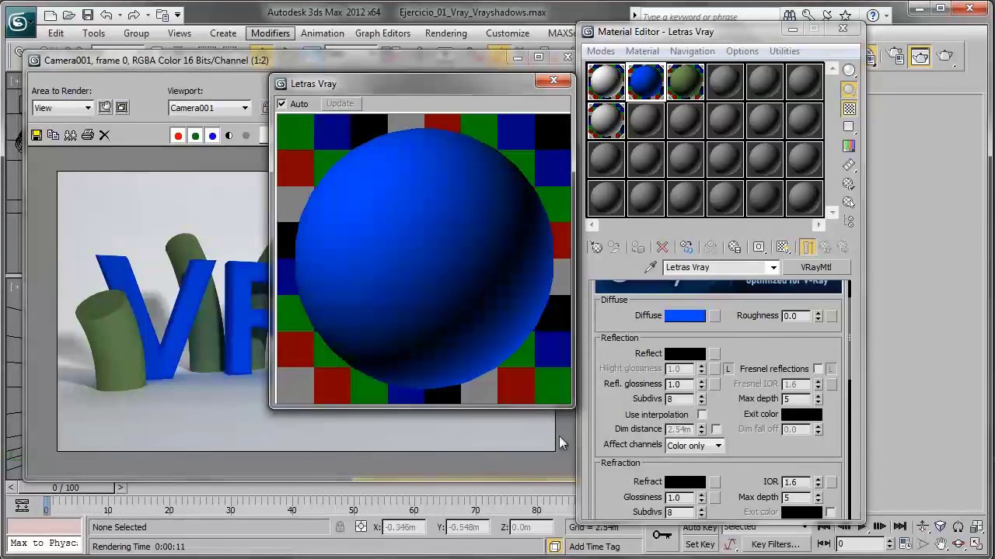
pyautogui.moveTo(572, 406); pyautogui.dragTo(499, 333)
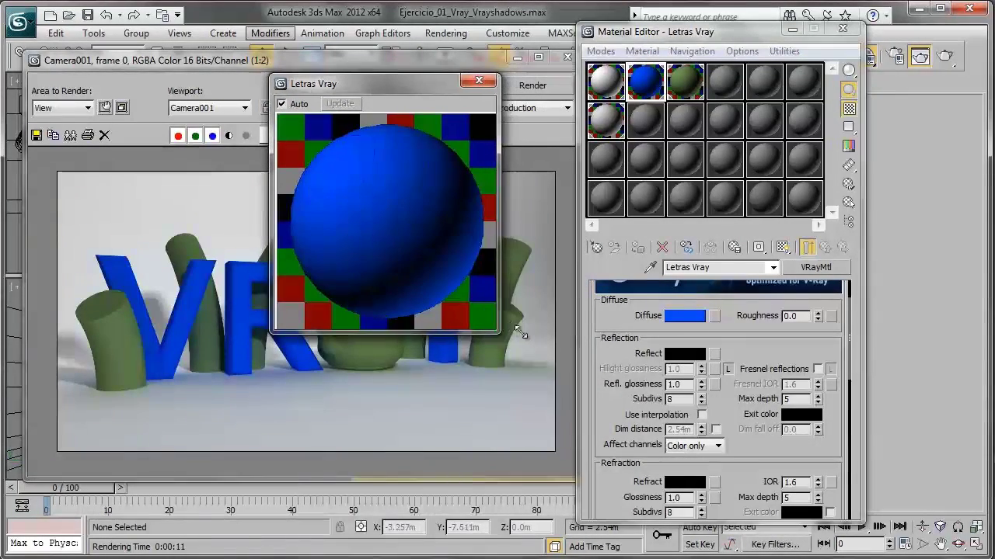
pyautogui.moveTo(424, 91); pyautogui.dragTo(466, 116)
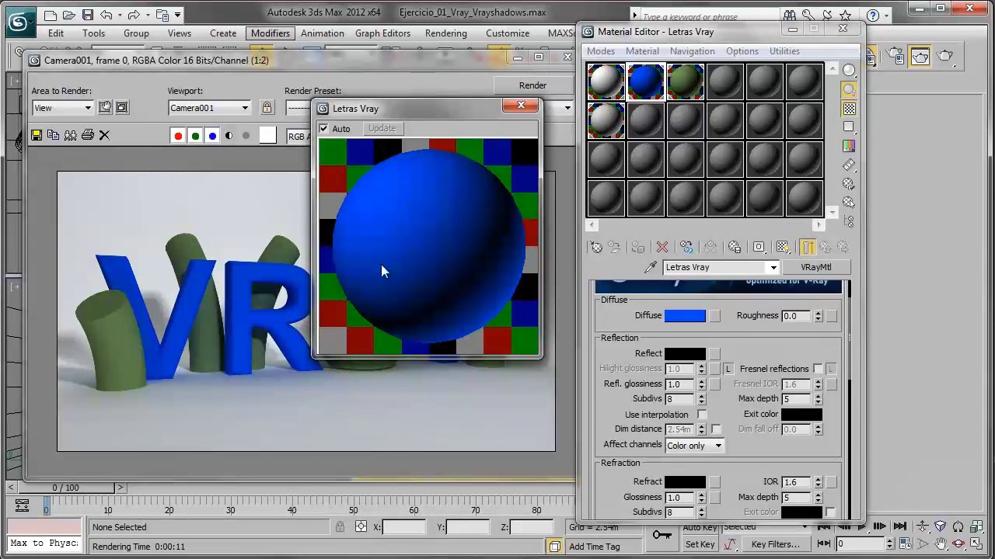
pyautogui.click(849, 111)
pyautogui.click(849, 111)
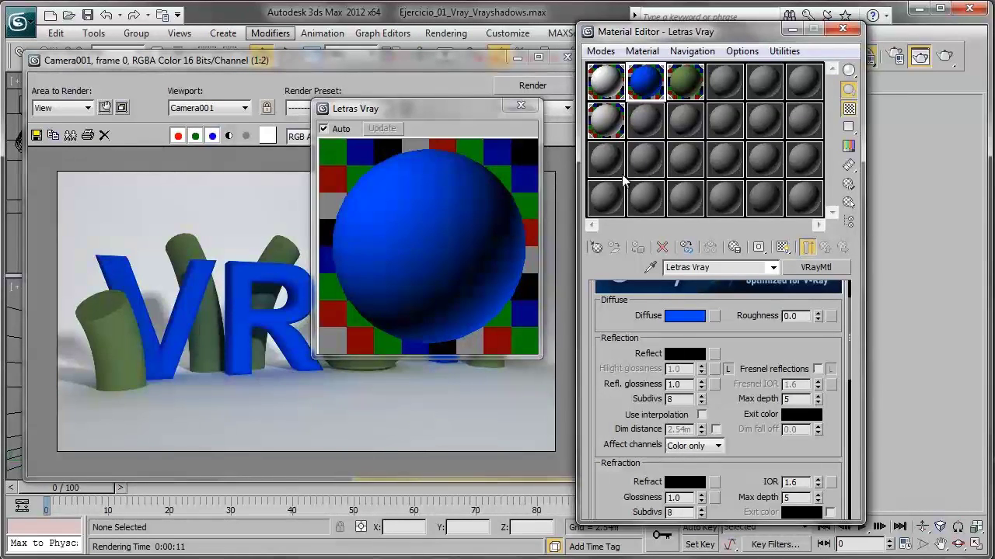
pyautogui.click(494, 208)
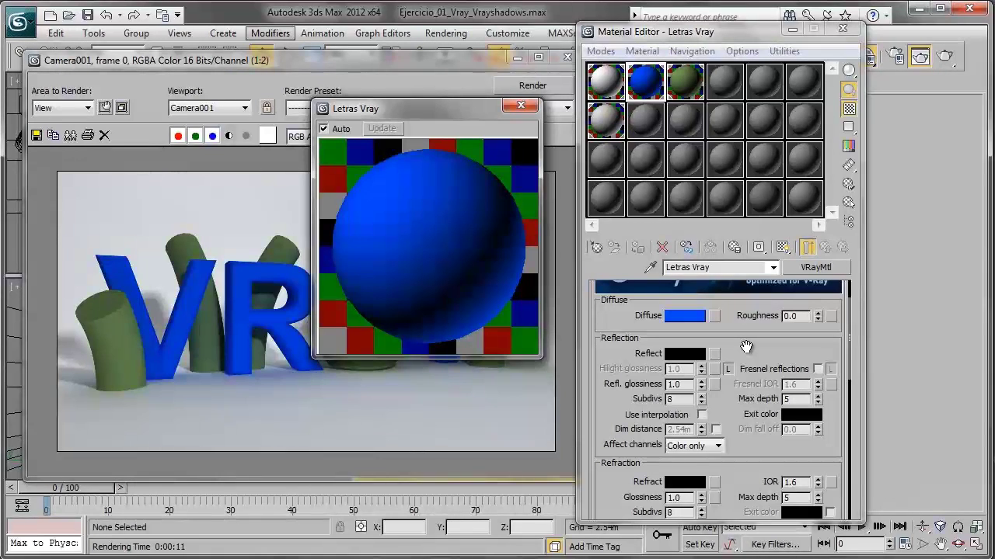
pyautogui.click(684, 354)
pyautogui.moveTo(461, 66); pyautogui.dragTo(739, 230)
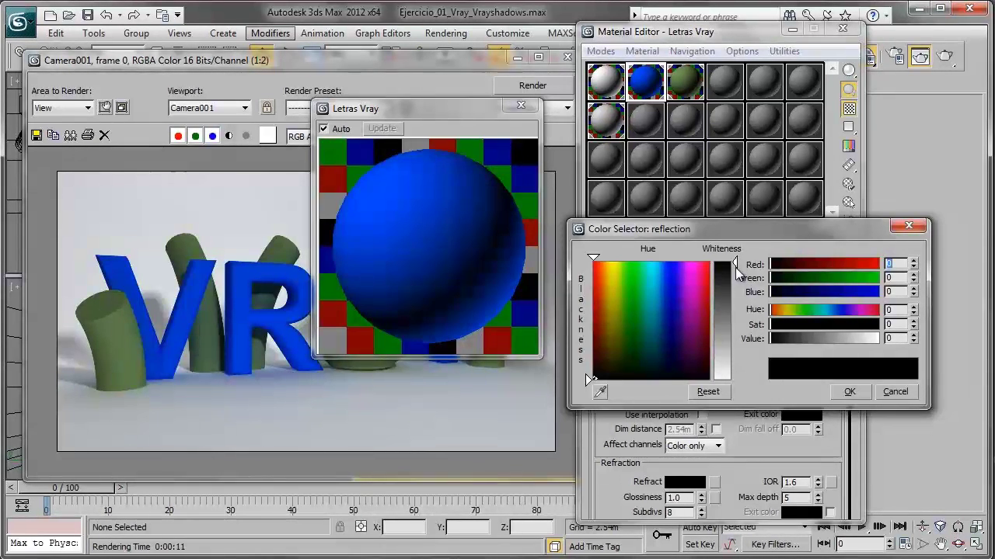
pyautogui.click(894, 393)
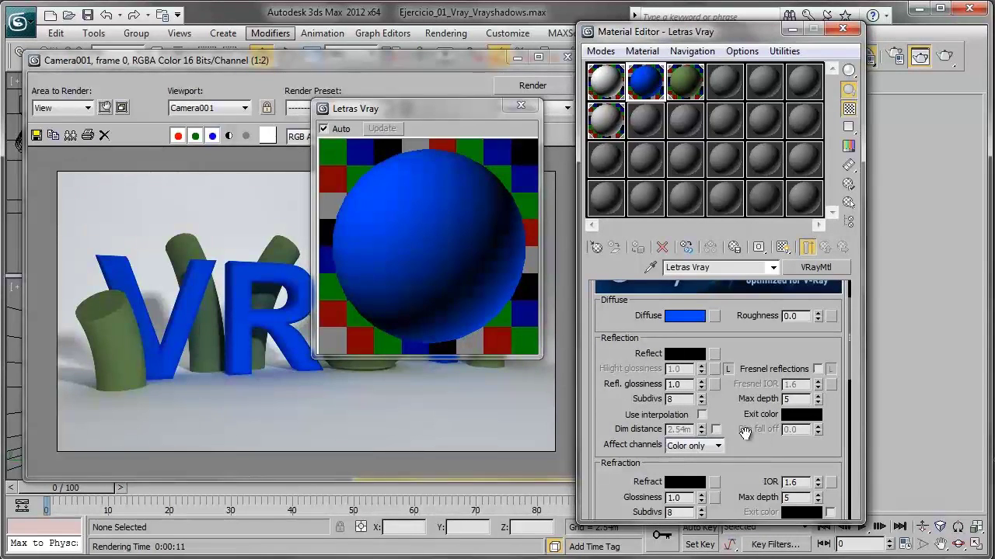
# Set the Letras Vray reflection color to pure white (255) and render Camera001 to check the mirror effect.
pyautogui.click(684, 354)
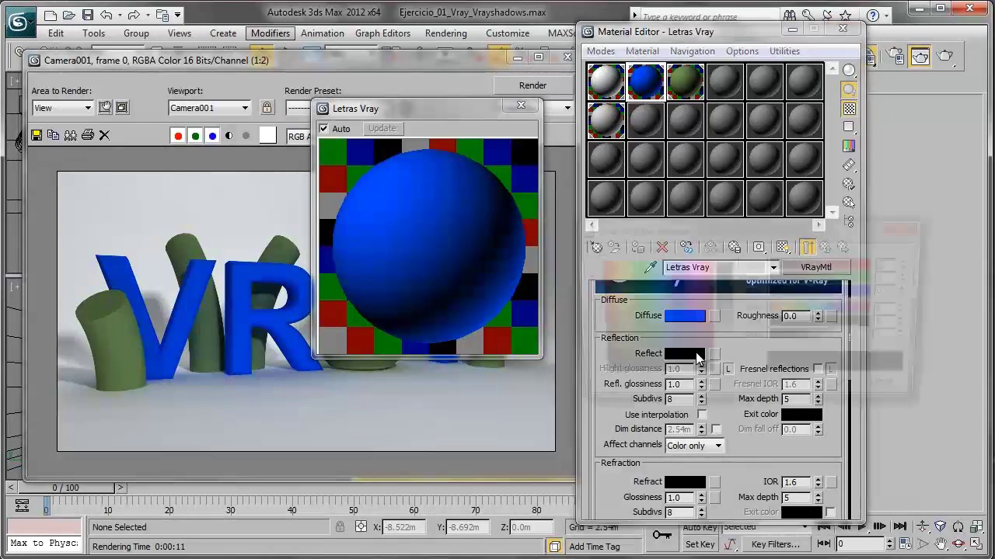
pyautogui.moveTo(782, 231); pyautogui.dragTo(777, 136)
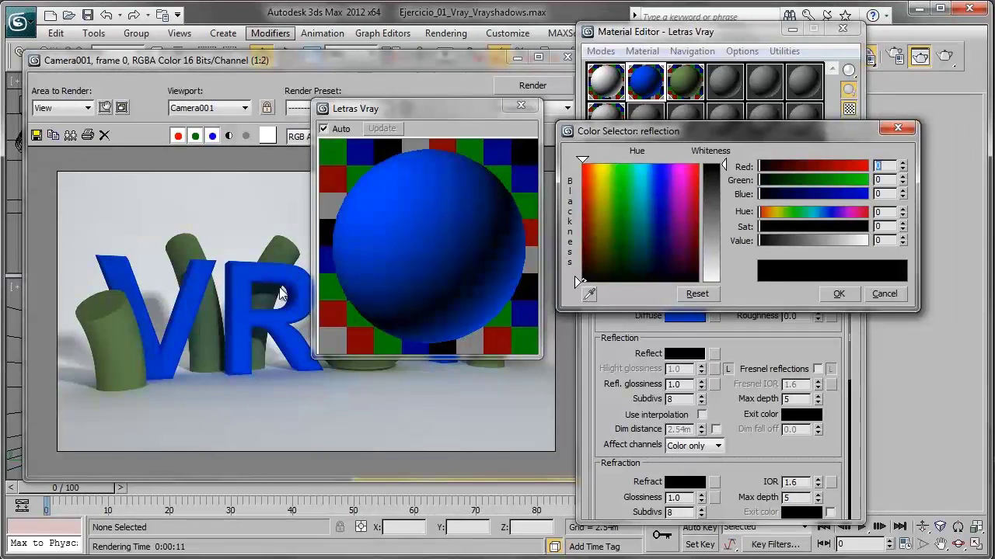
pyautogui.moveTo(714, 177); pyautogui.dragTo(716, 287)
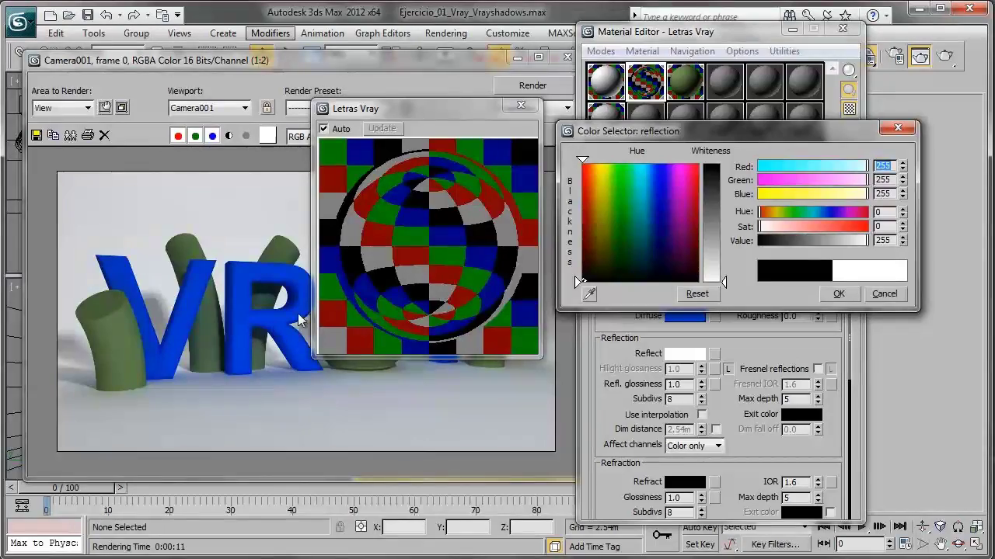
pyautogui.click(542, 90)
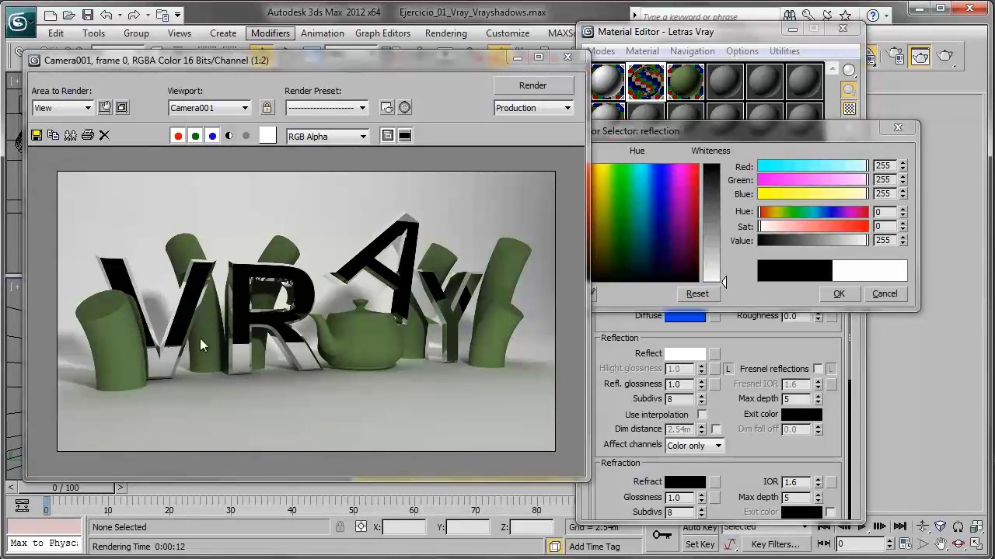
# Set the Letras Vray reflection color to a gray with value 50 and render Camera001 again.
pyautogui.click(756, 133)
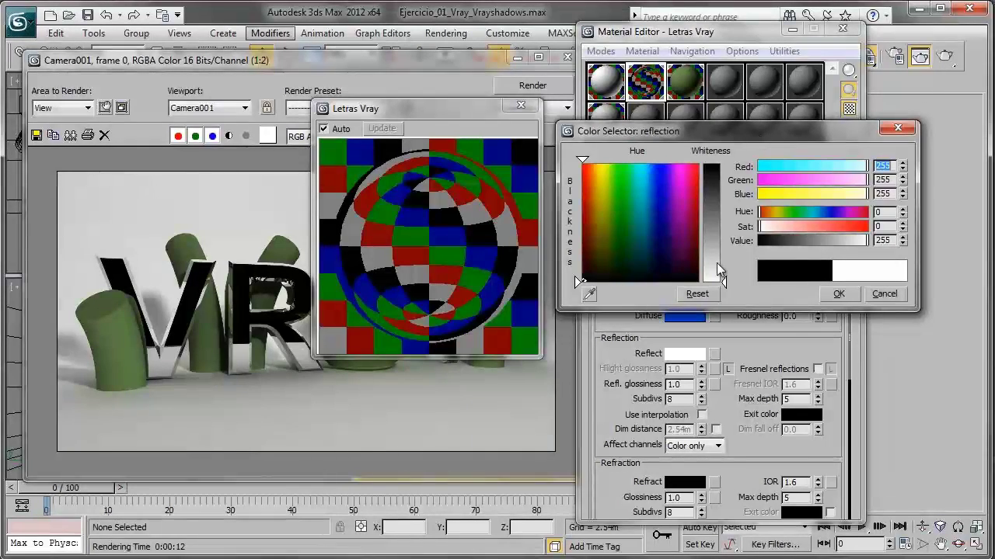
pyautogui.moveTo(579, 161); pyautogui.dragTo(579, 281)
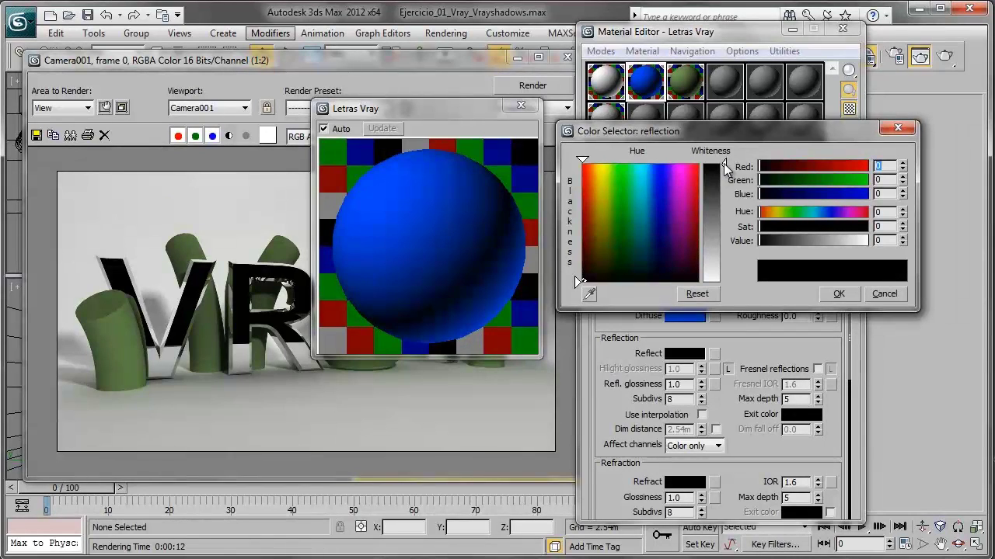
pyautogui.moveTo(723, 163); pyautogui.dragTo(724, 187)
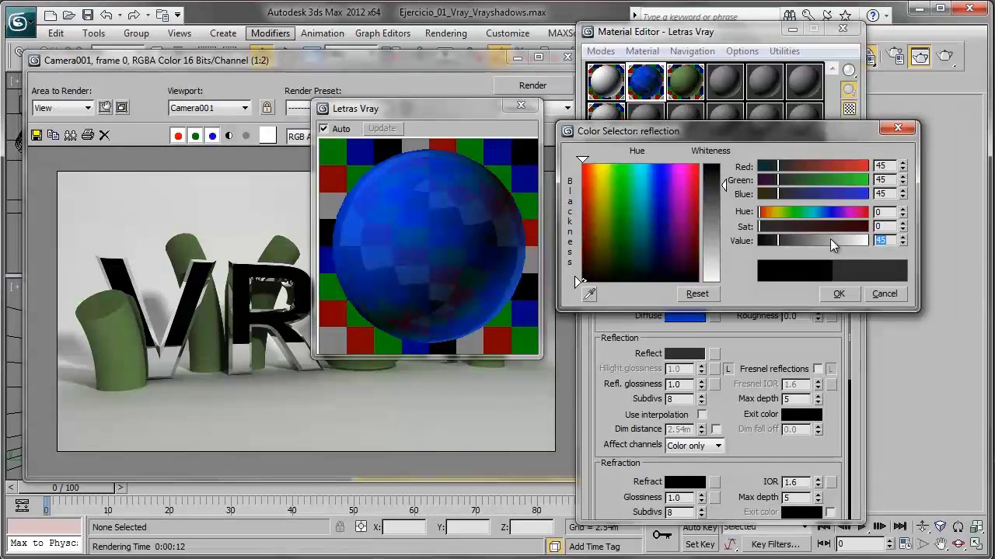
pyautogui.write('50')
pyautogui.press('Return')
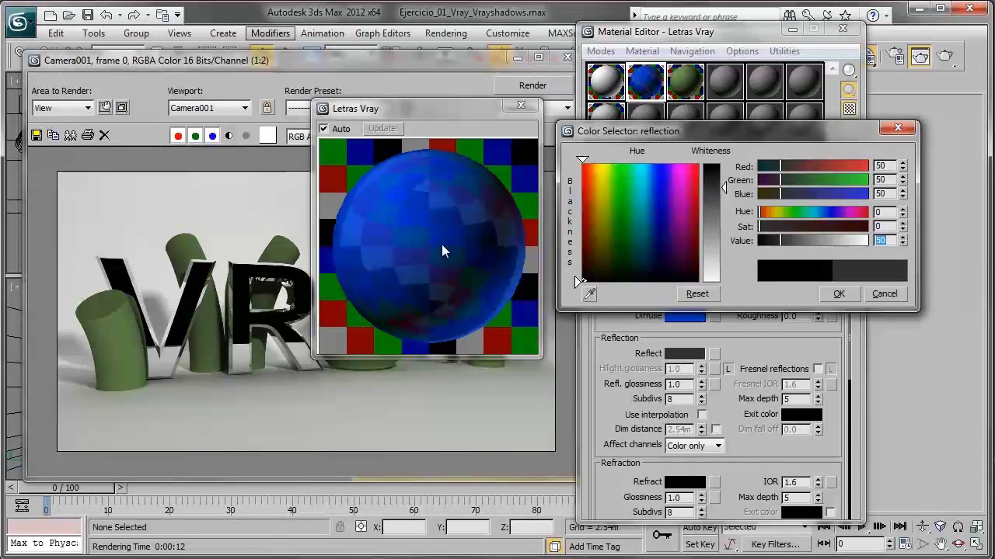
pyautogui.click(838, 294)
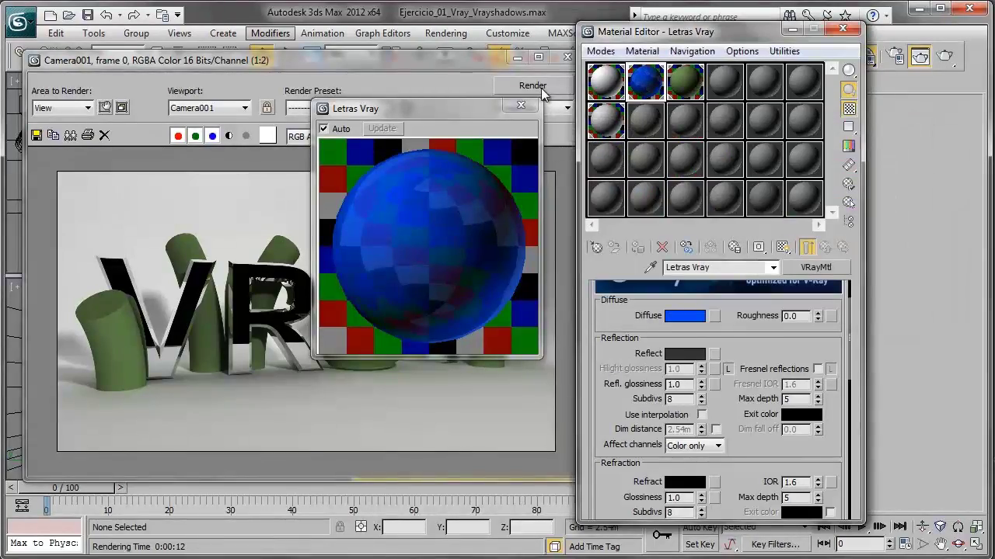
pyautogui.click(541, 90)
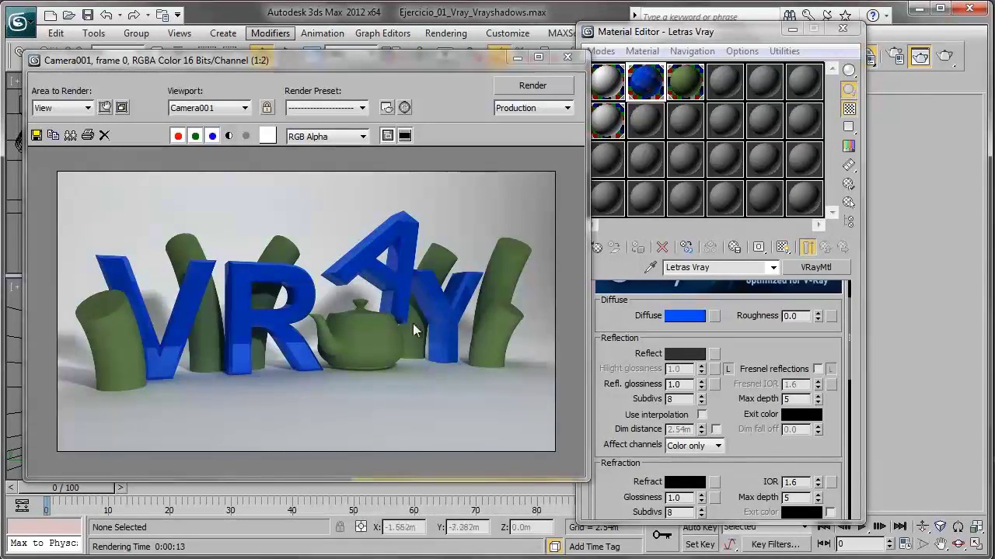
# Close the Letras Vray preview and convert the Objetos secundarios material from Standard to VRayMtl.
pyautogui.doubleClick(685, 85)
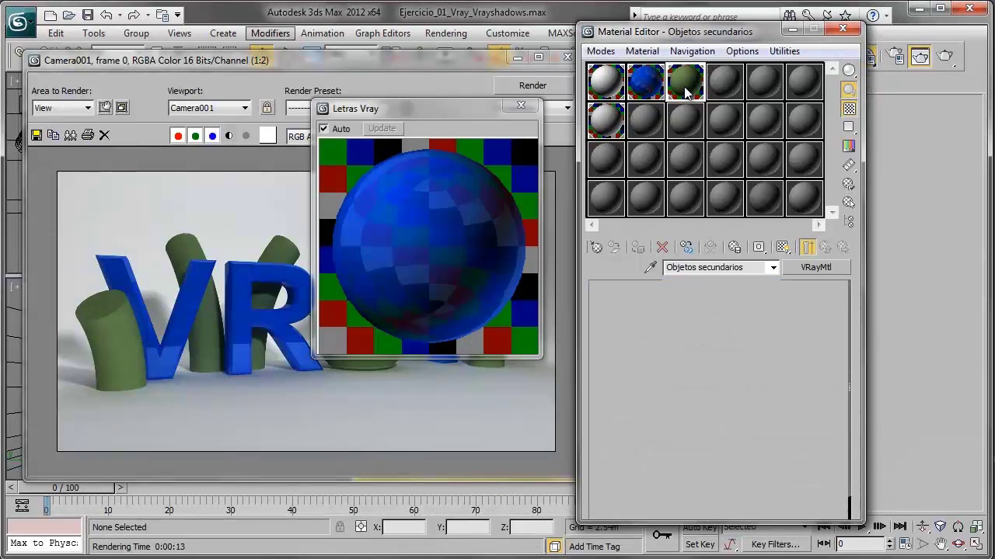
pyautogui.click(524, 112)
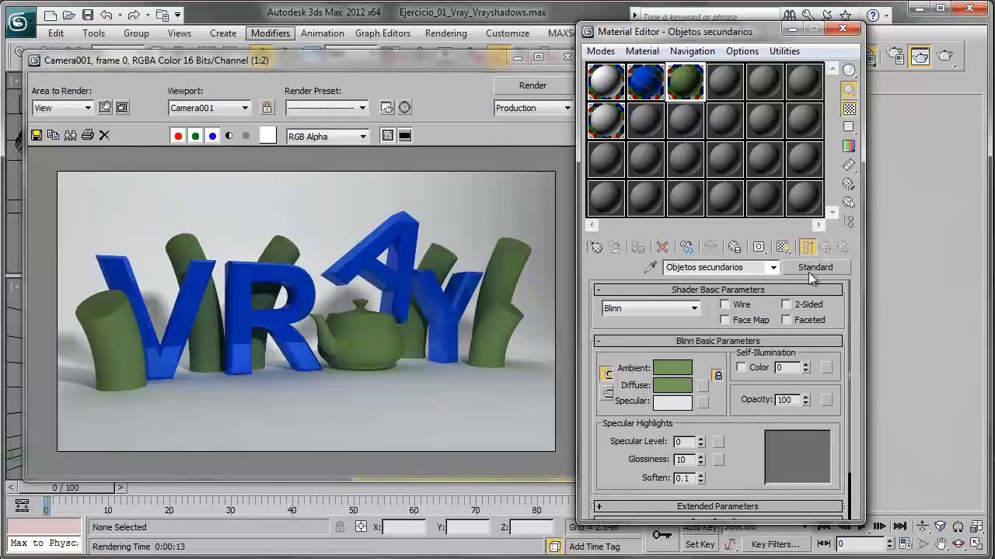
pyautogui.click(810, 268)
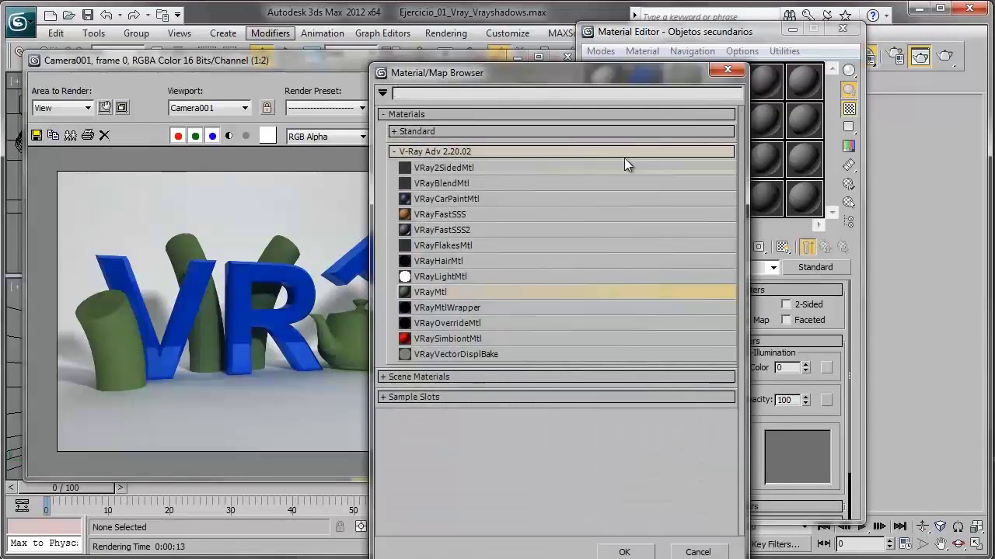
pyautogui.moveTo(548, 69); pyautogui.dragTo(483, 33)
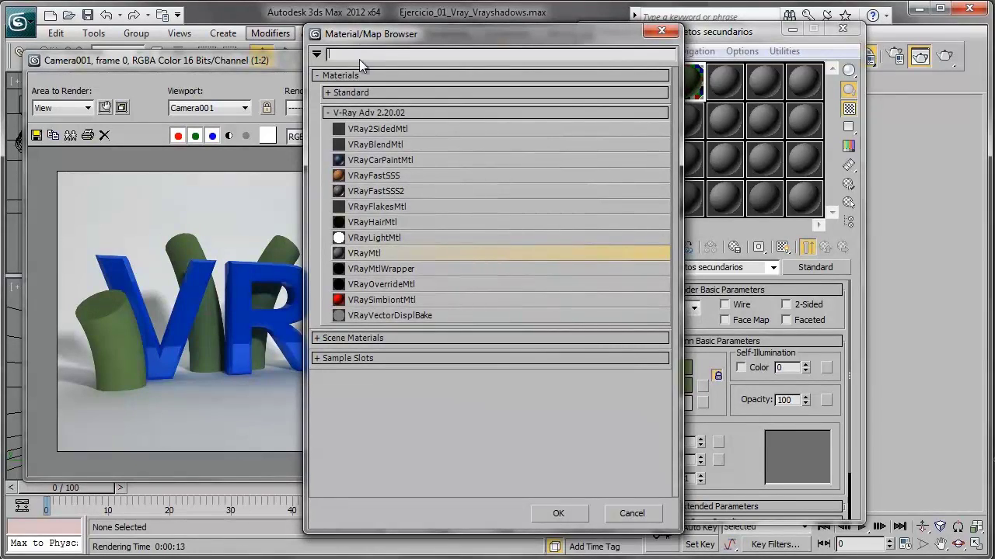
pyautogui.doubleClick(364, 252)
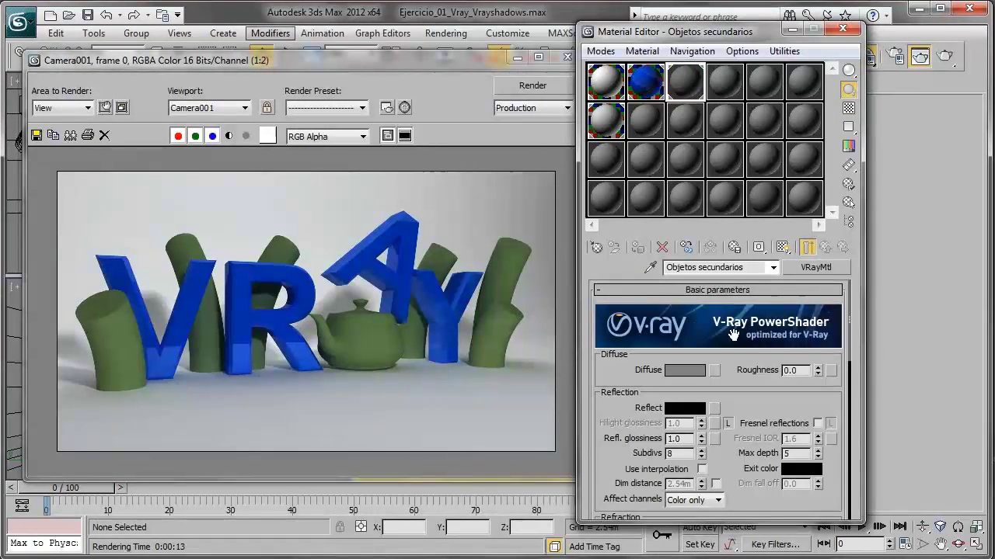
# Set the Objetos secundarios diffuse color to a green of red 49, green 150, blue 29.
pyautogui.click(691, 370)
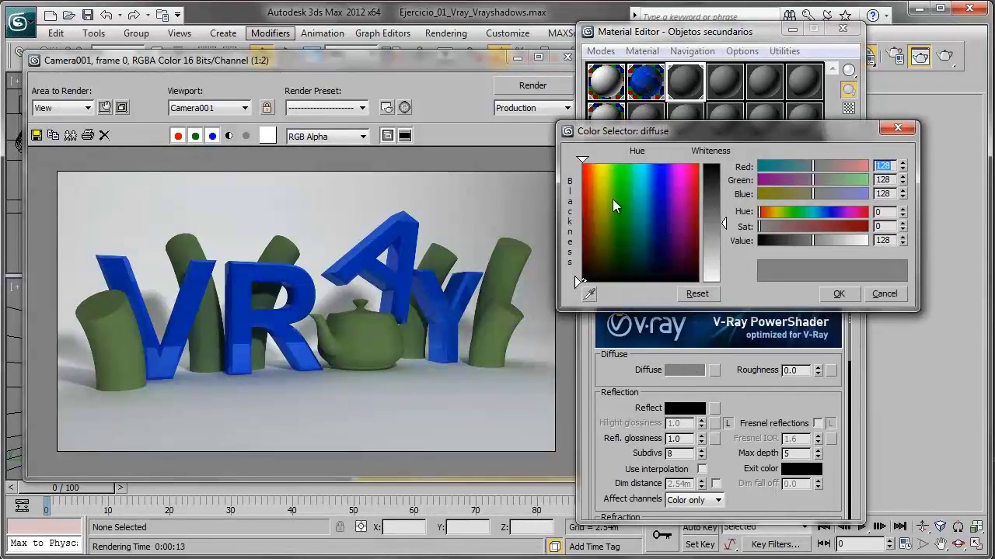
pyautogui.moveTo(613, 197); pyautogui.dragTo(618, 182)
pyautogui.moveTo(723, 223); pyautogui.dragTo(722, 181)
pyautogui.click(837, 180)
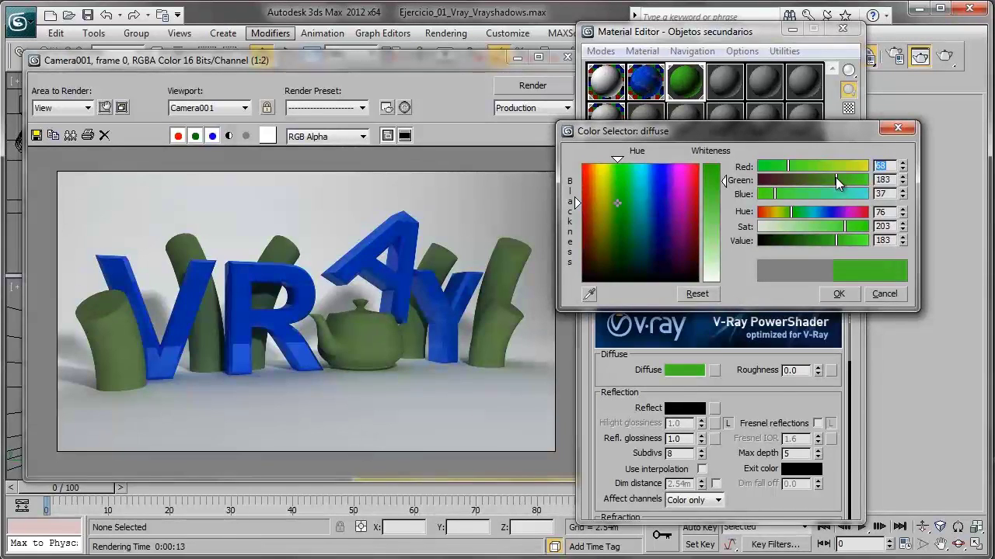
pyautogui.moveTo(836, 180); pyautogui.dragTo(839, 180)
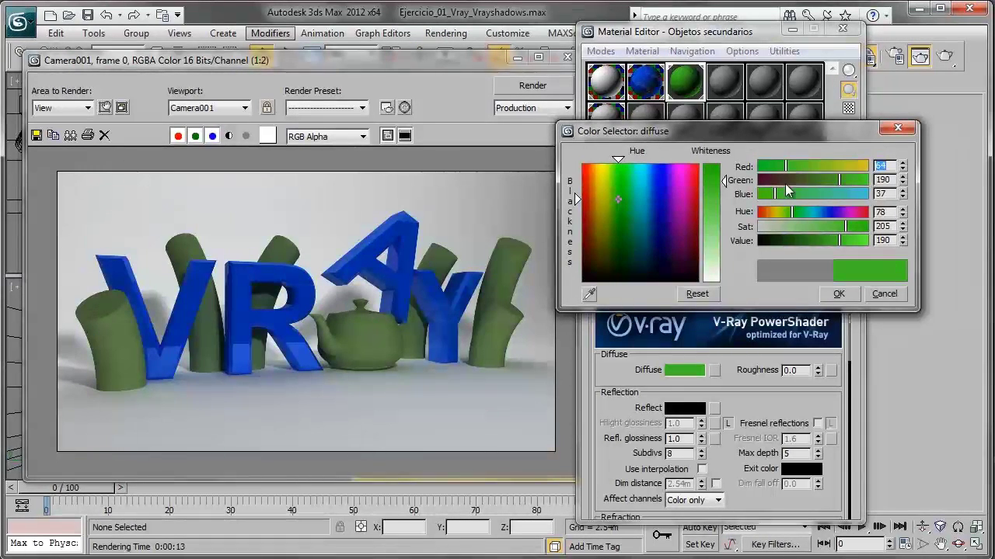
pyautogui.moveTo(824, 241); pyautogui.dragTo(822, 240)
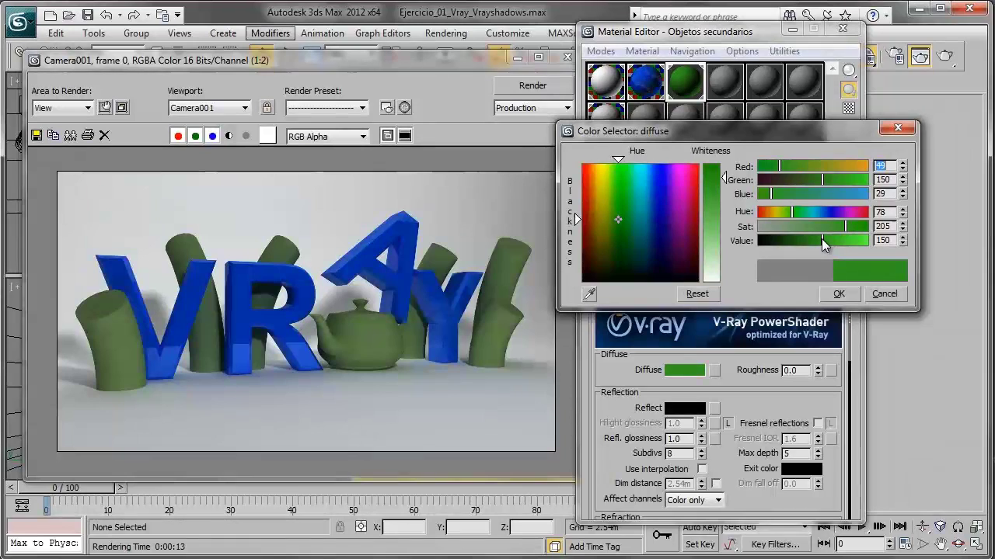
pyautogui.click(838, 294)
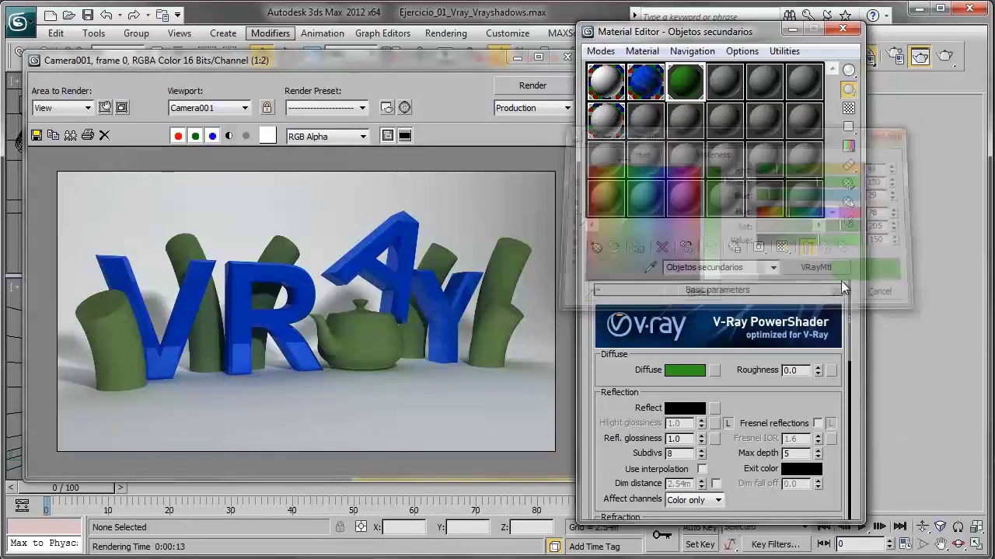
# Copy the gray reflection color (value 50) from the Letras Vray material to the Objetos secundarios reflection color.
pyautogui.click(664, 90)
pyautogui.scroll(-2, 704, 301)
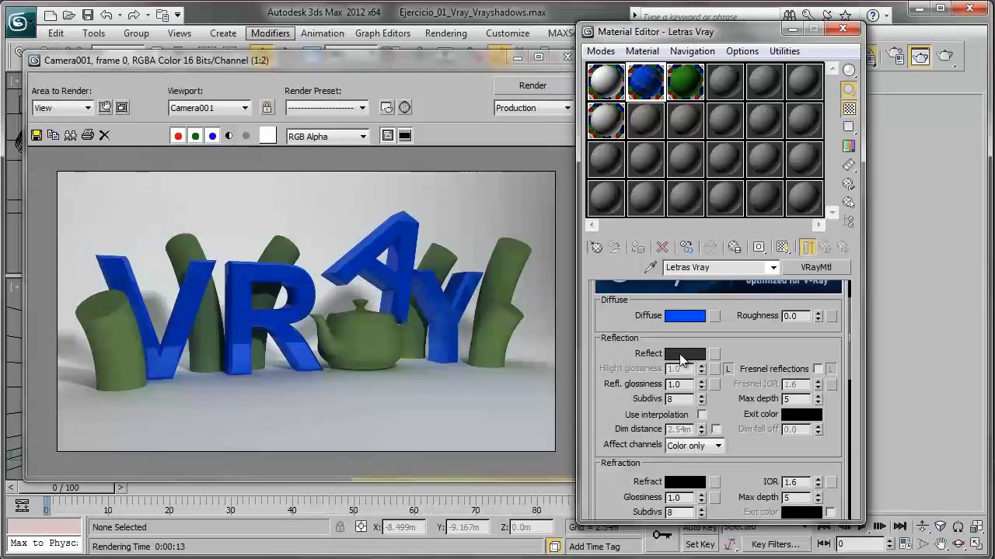
pyautogui.click(684, 355)
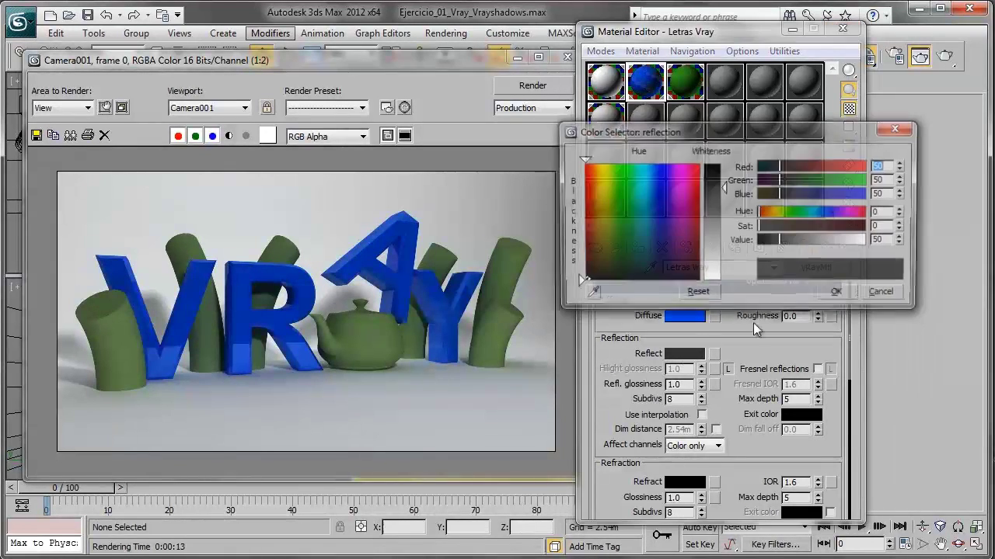
pyautogui.click(839, 294)
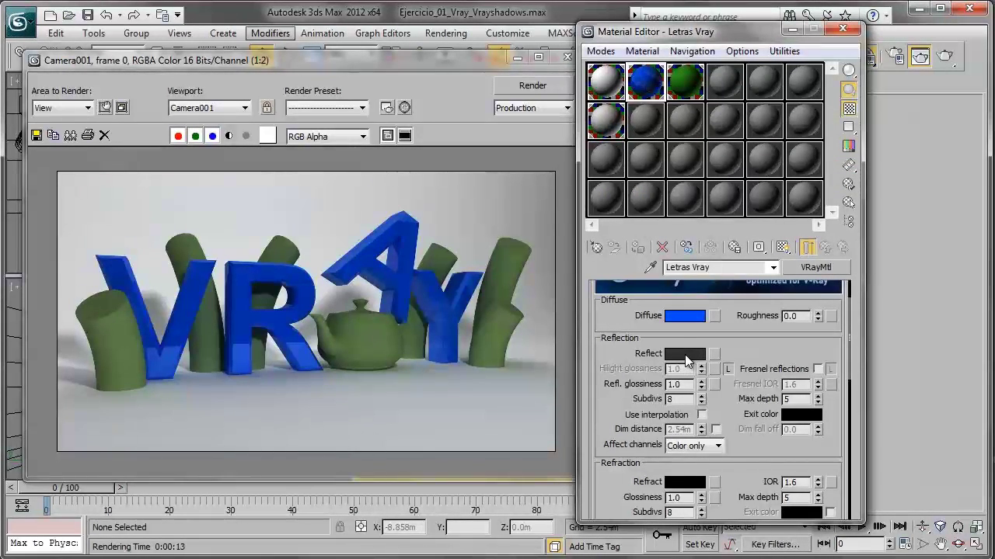
pyautogui.rightClick(686, 356)
pyautogui.click(710, 370)
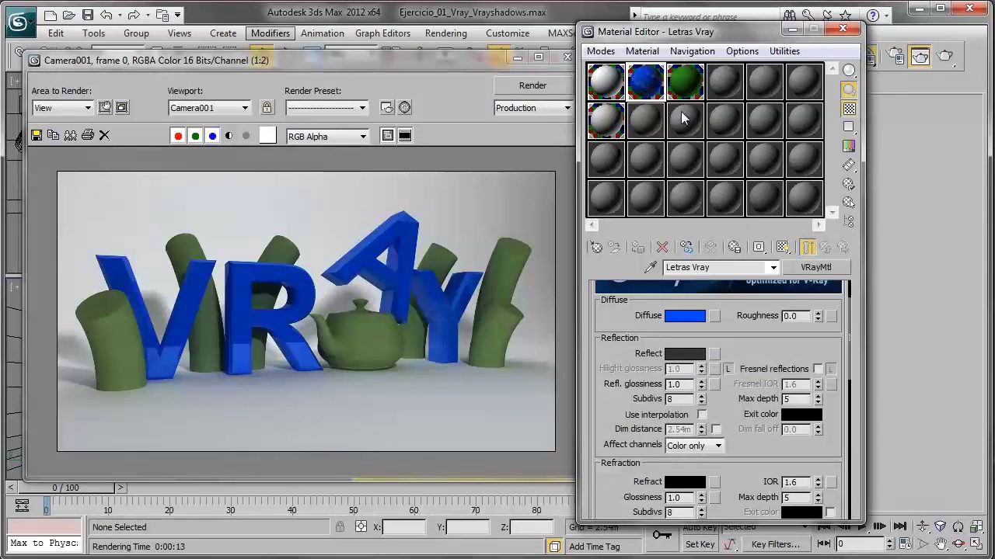
pyautogui.click(684, 82)
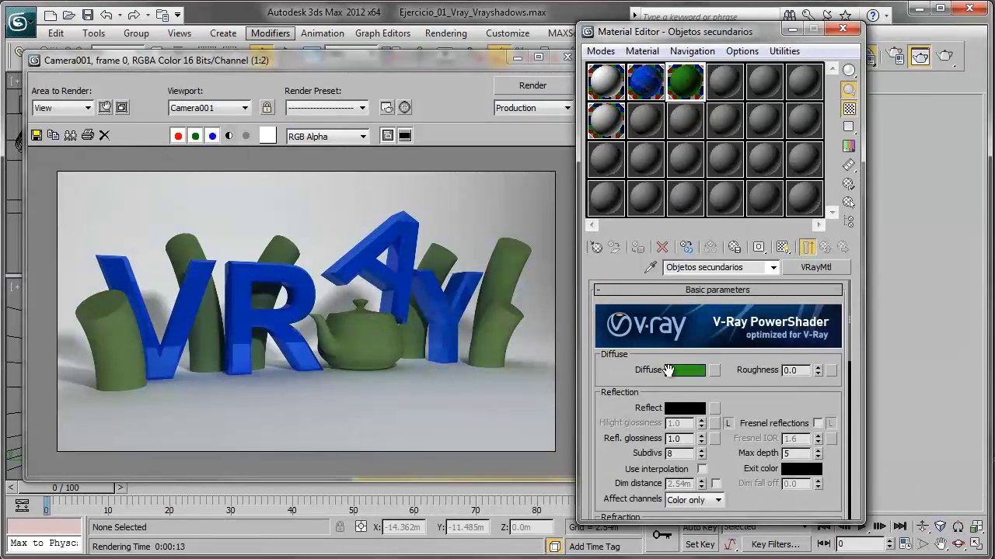
pyautogui.rightClick(682, 415)
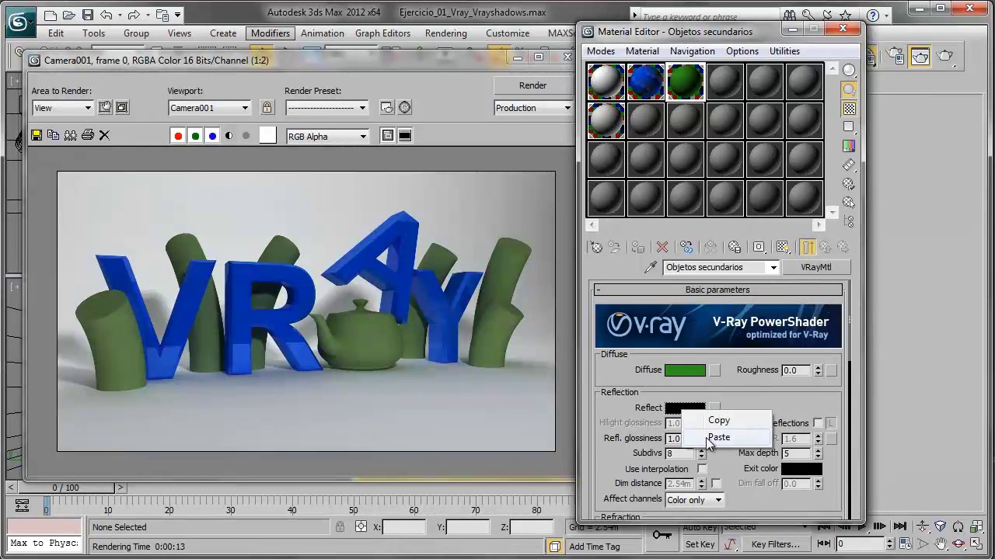
pyautogui.click(702, 435)
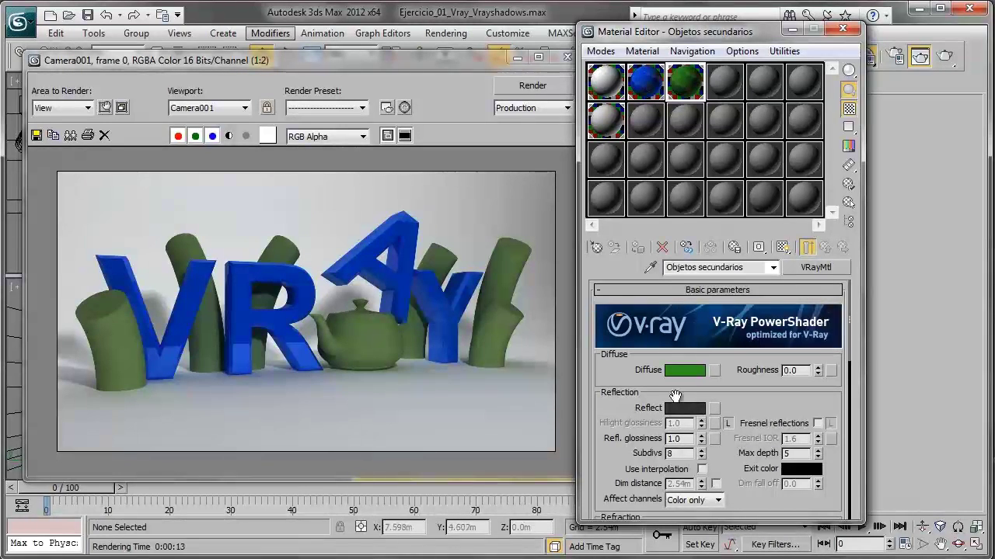
# Render Camera001 again and examine the reflections on the green teapot and cylinders up close.
pyautogui.click(519, 86)
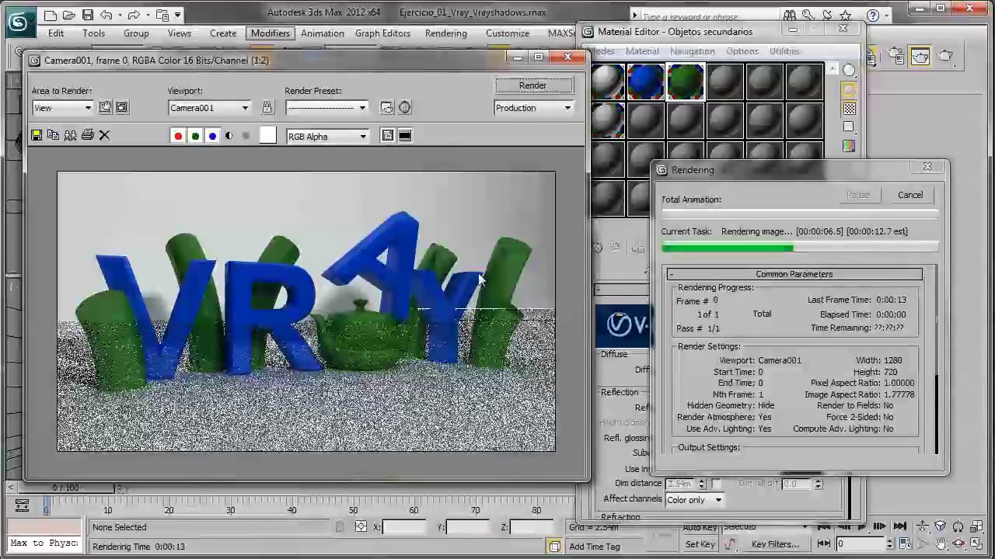
pyautogui.scroll(1, 480, 327)
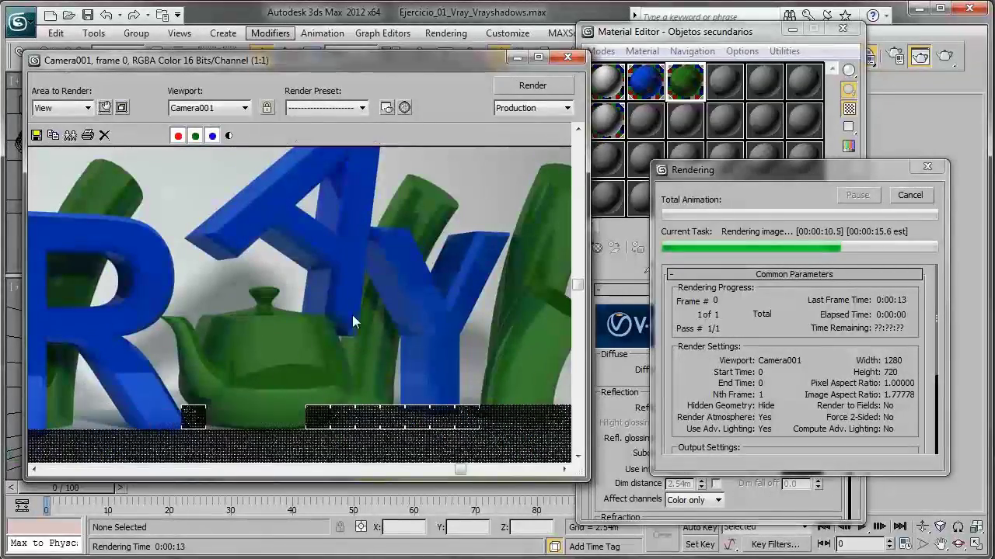
pyautogui.scroll(-1, 353, 317)
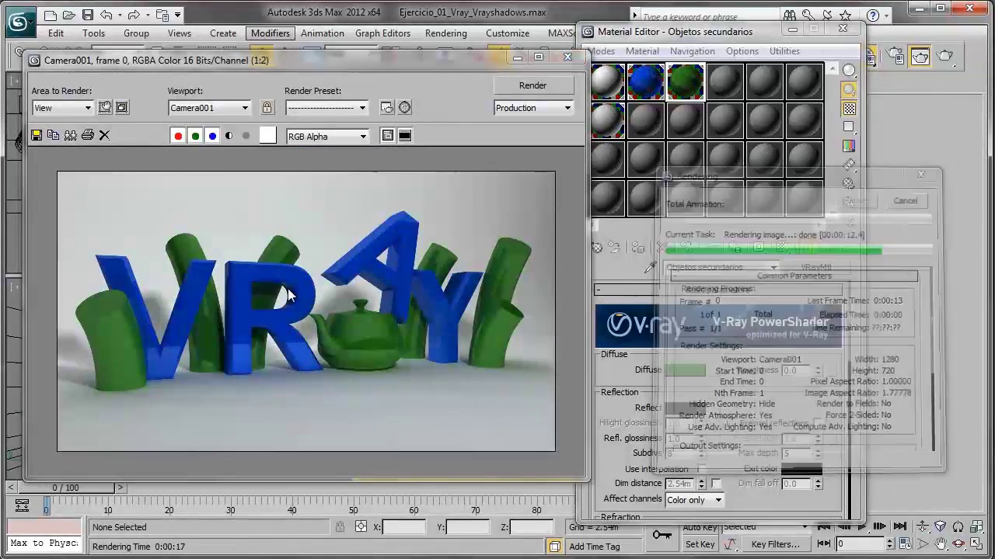